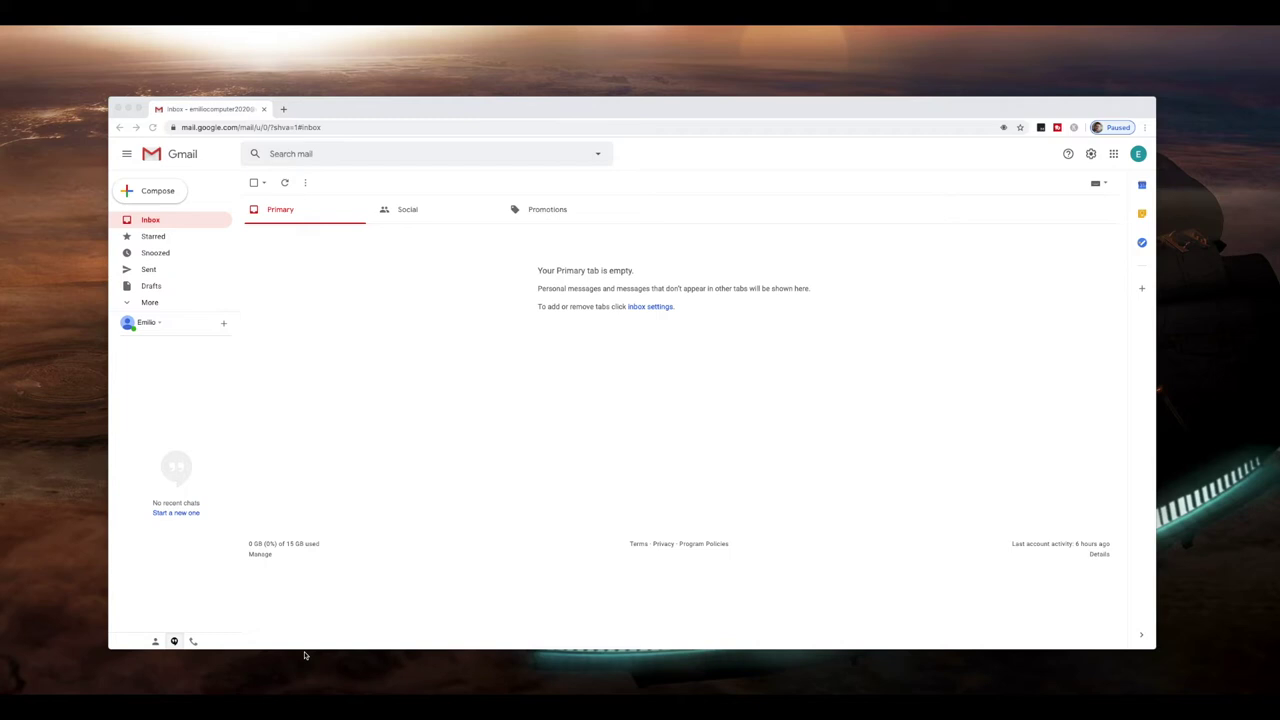
Activate the Chrome window showing the empty Gmail inbox and focus its address bar.
{"action": "left_click", "coordinate": [477, 289]}
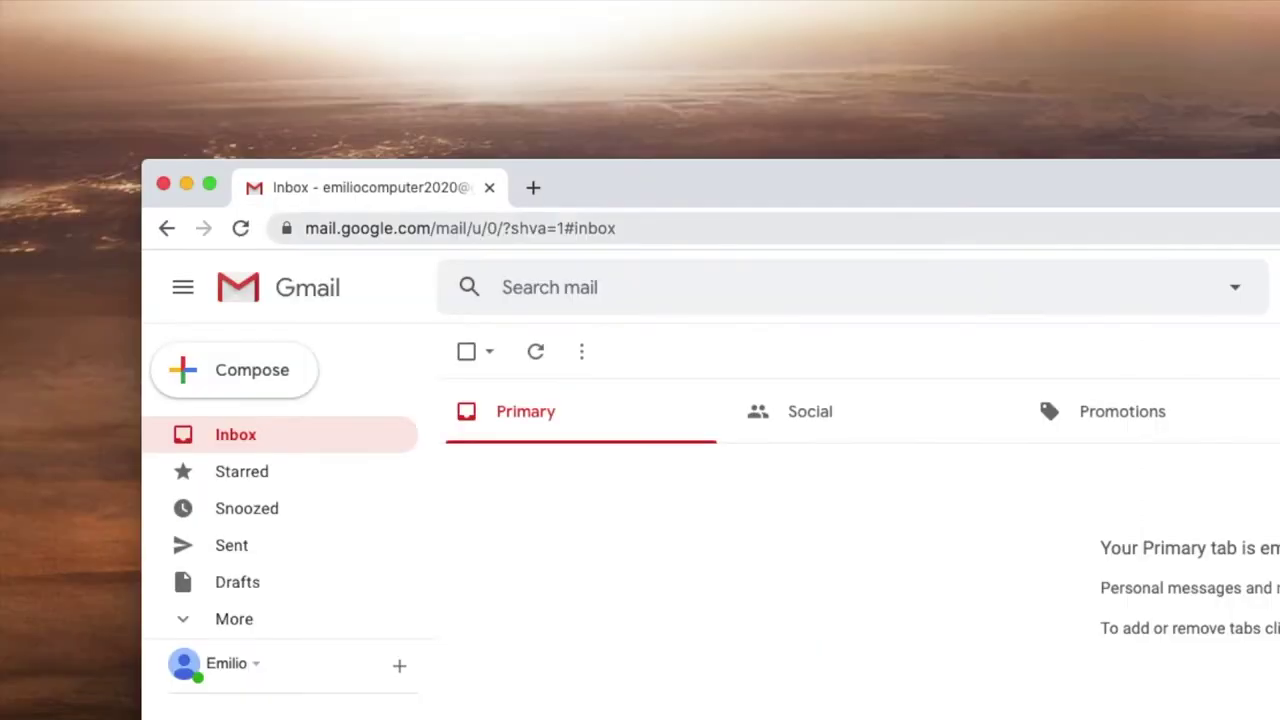
{"action": "key", "text": "super+l"}
Load youtube.com and open the signed-in account's avatar menu.
{"action": "type", "text": "you"}
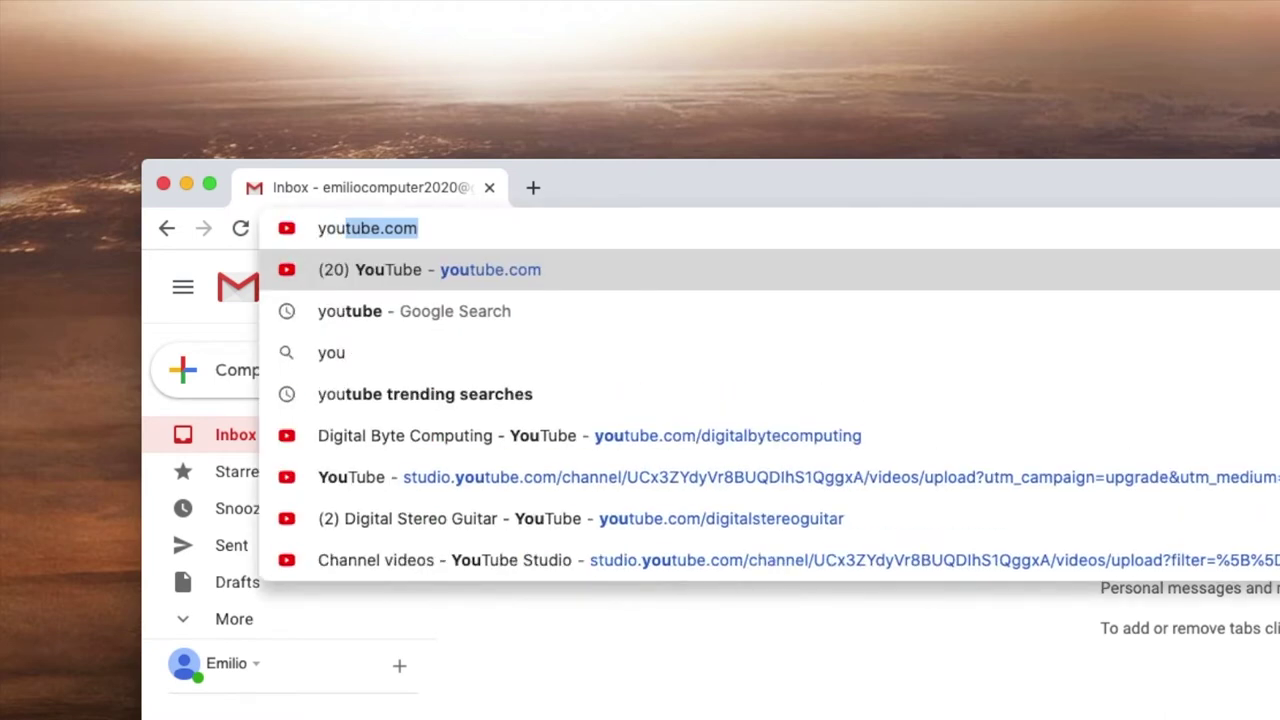
{"action": "key", "text": "Return"}
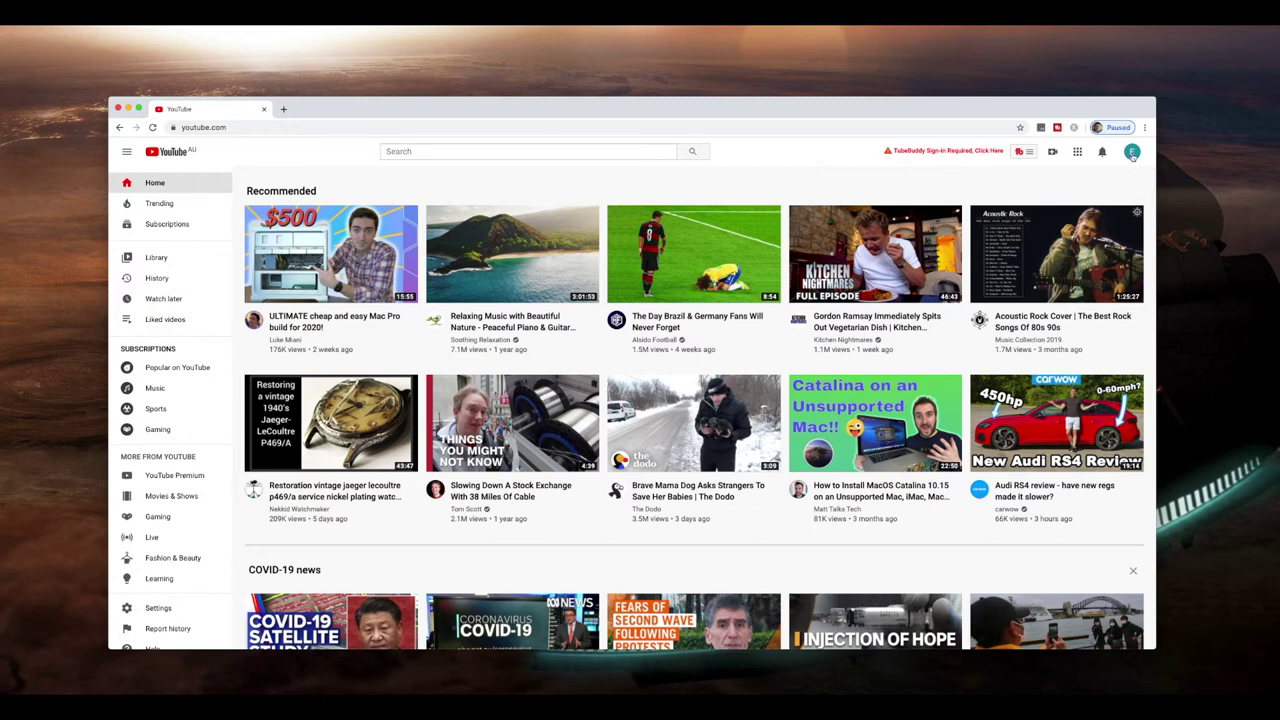
{"action": "left_click", "coordinate": [1132, 152]}
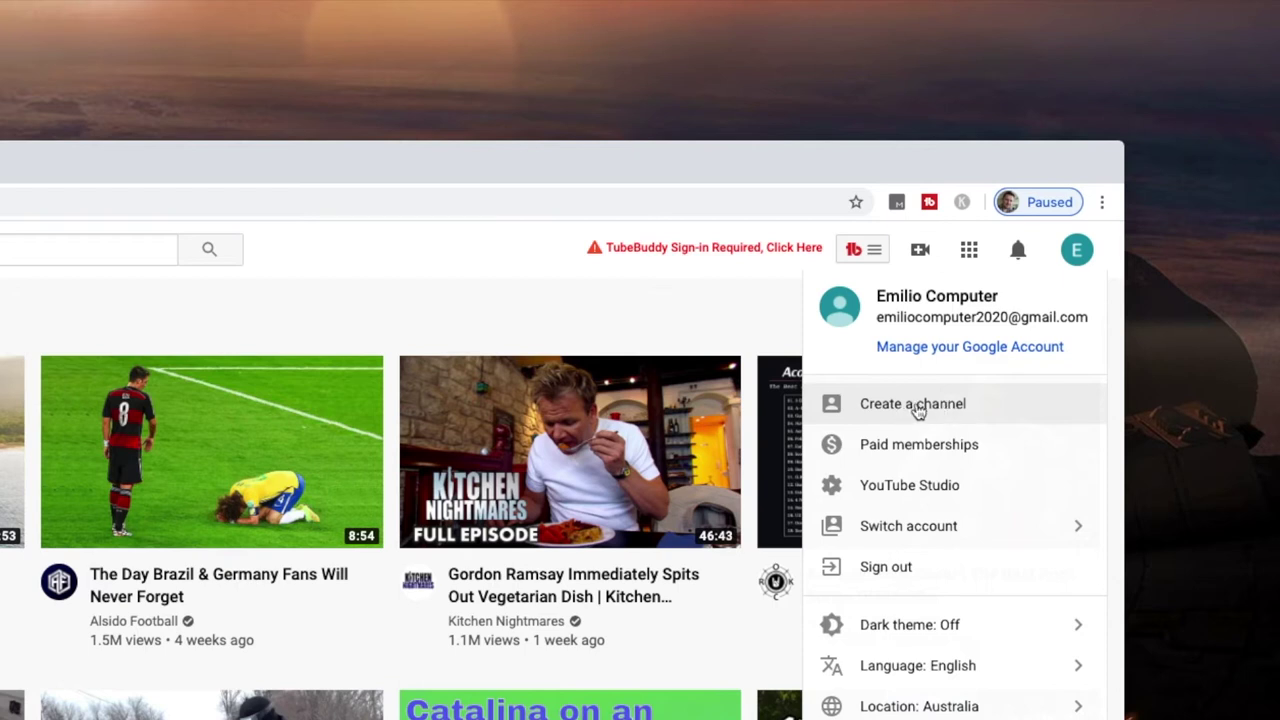
Start a new channel via Create a channel, choosing the custom-name option.
{"action": "left_click", "coordinate": [917, 412]}
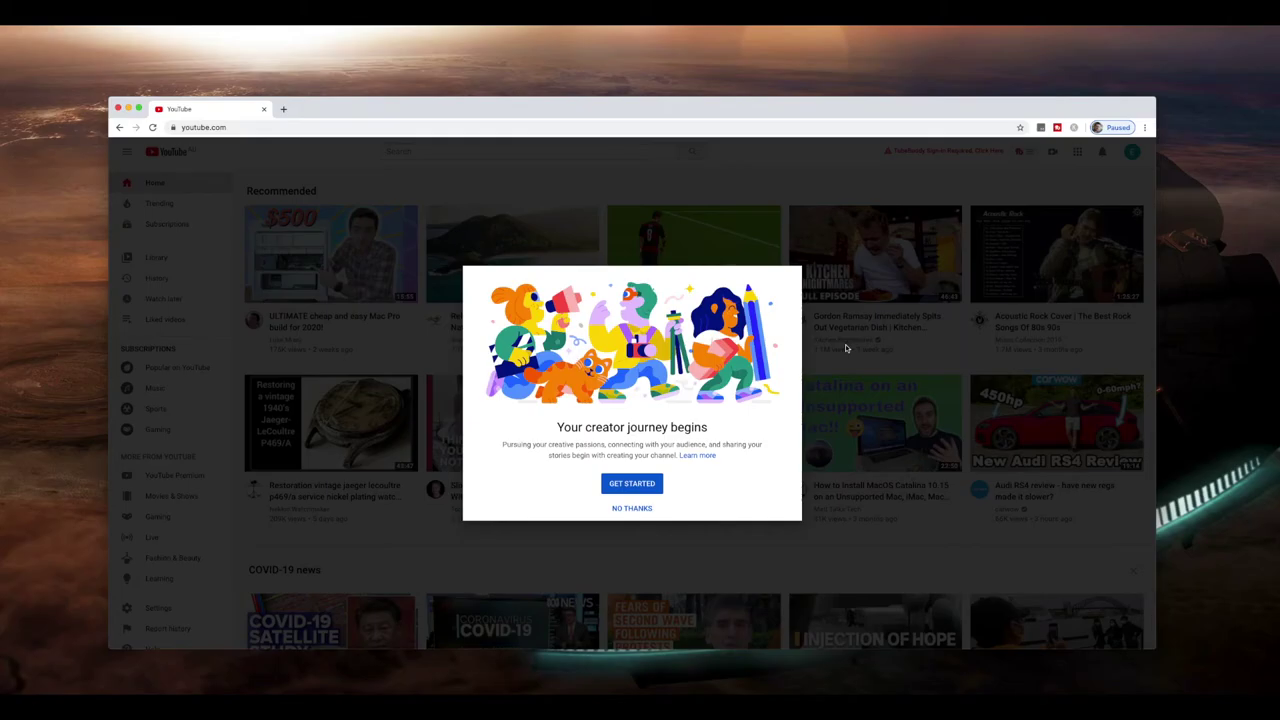
{"action": "left_click", "coordinate": [646, 485]}
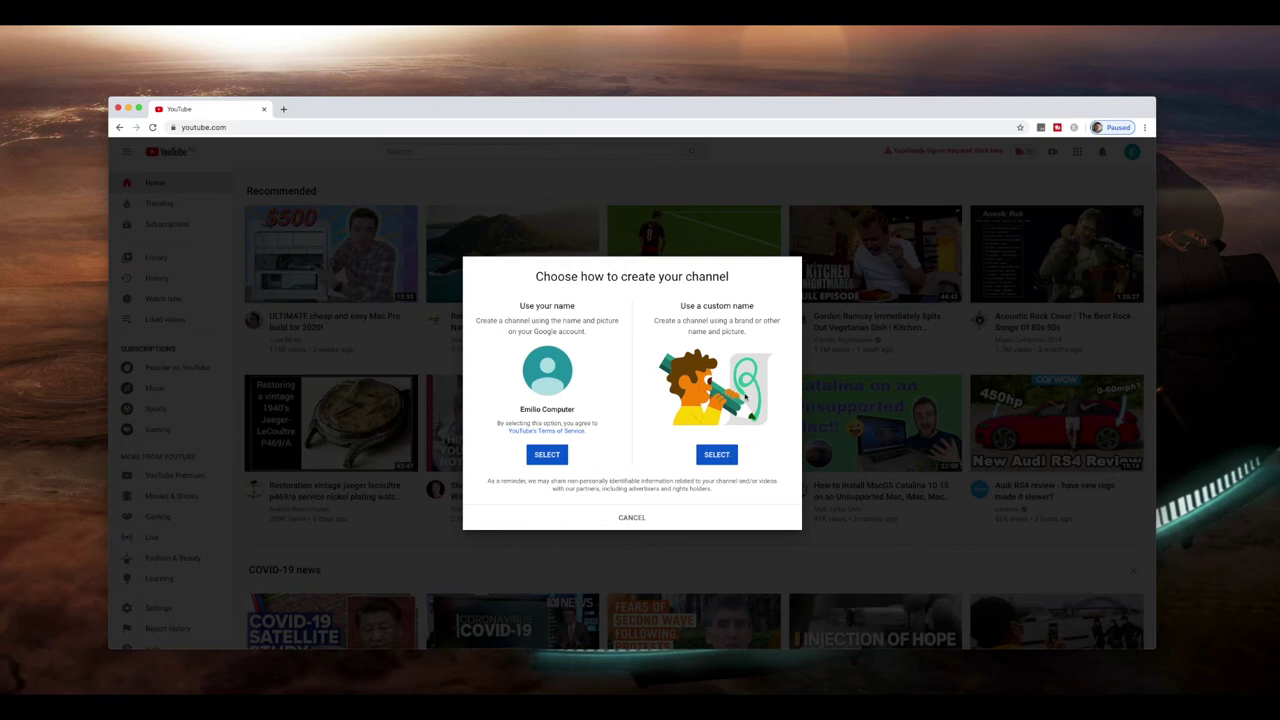
{"action": "left_click", "coordinate": [718, 456]}
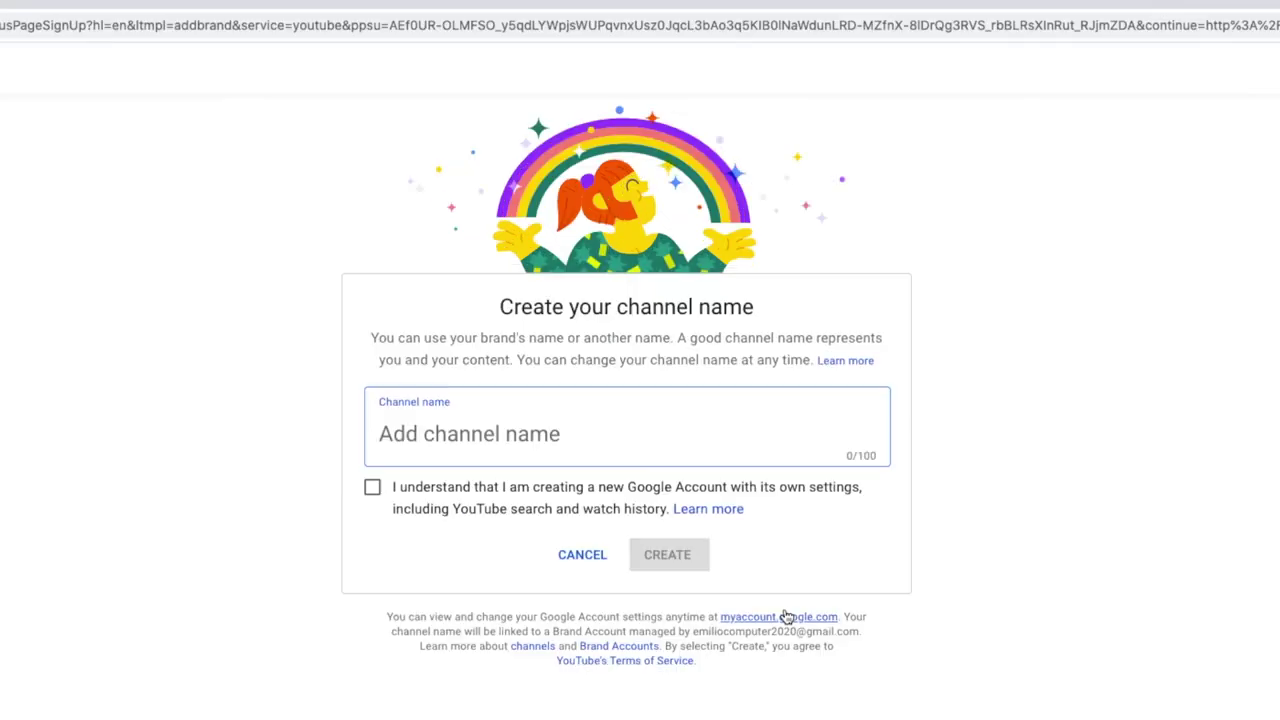
Create the channel 'emilio'sYoutubeAdventures', accepting the new Google Account notice.
{"action": "type", "text": "emilio"}
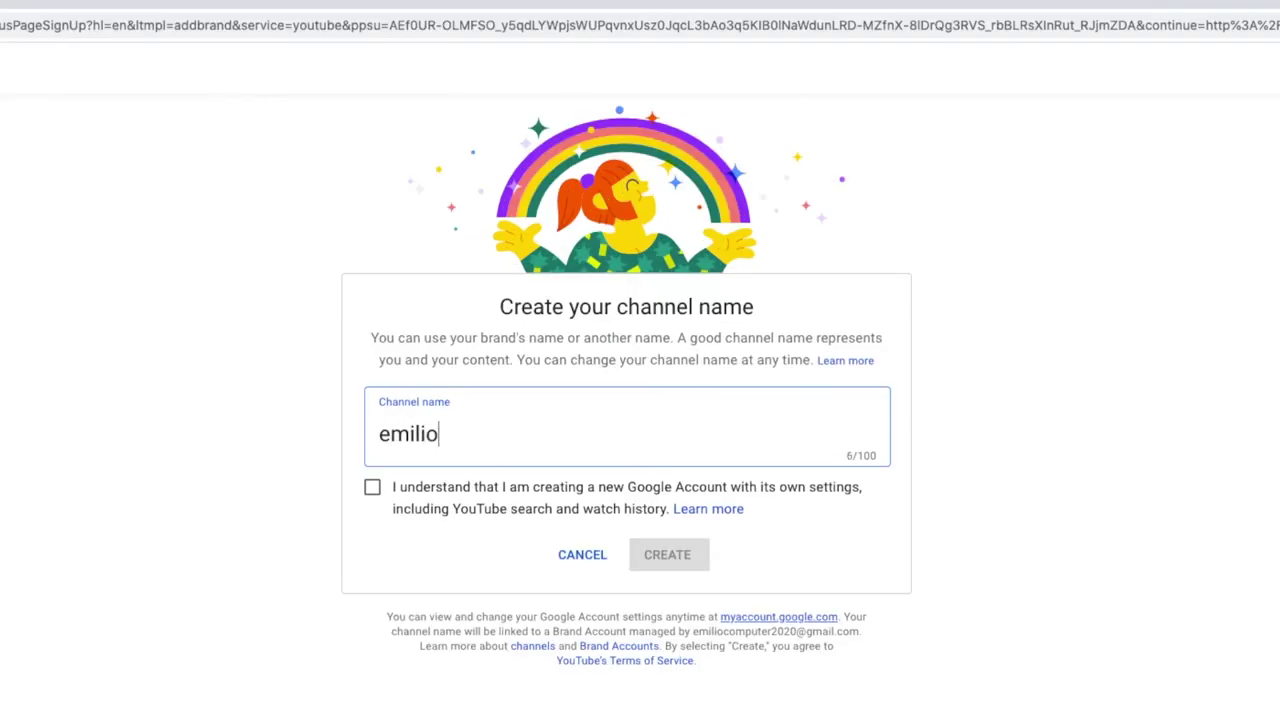
{"action": "type", "text": "'sYoutubeAdventures"}
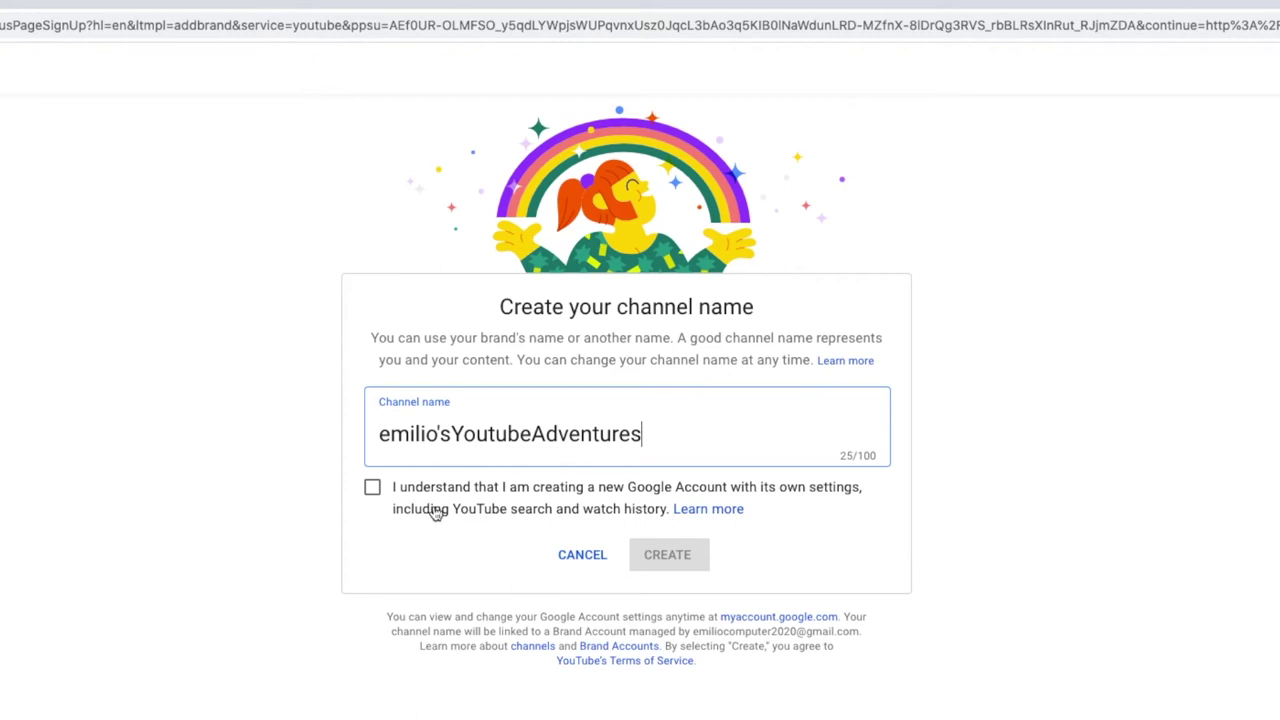
{"action": "left_click", "coordinate": [372, 487]}
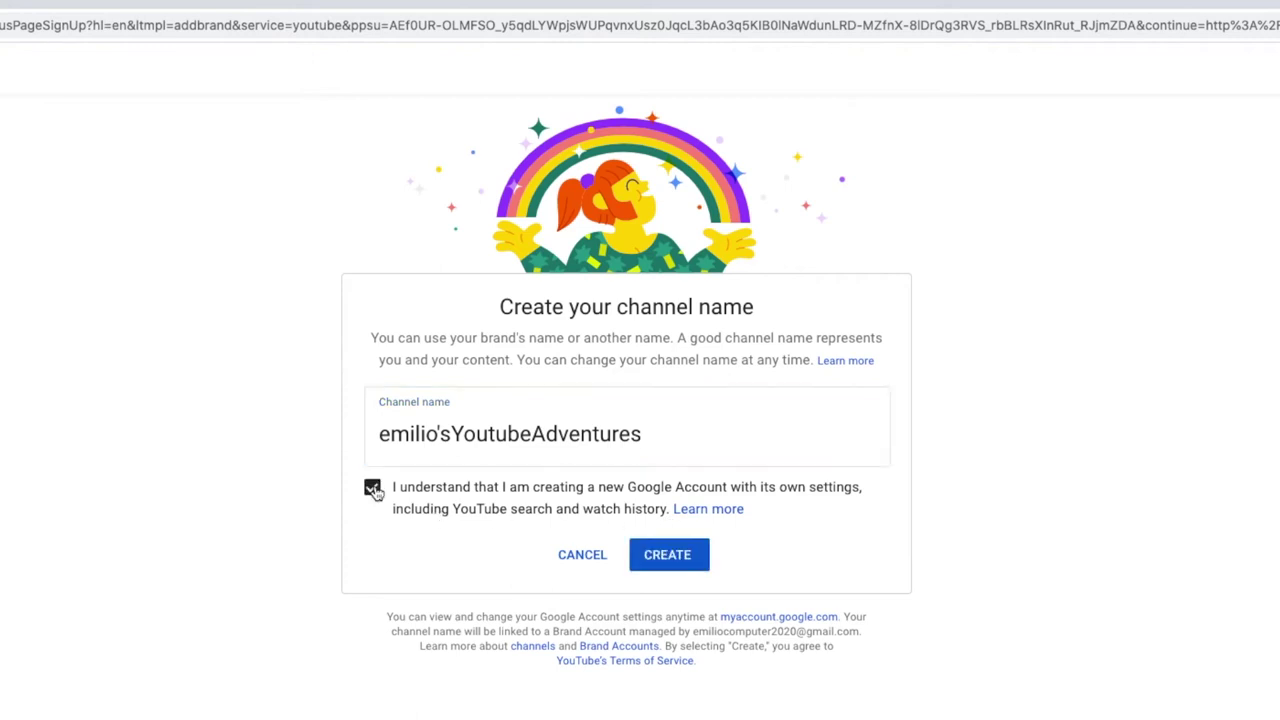
{"action": "left_click", "coordinate": [667, 555]}
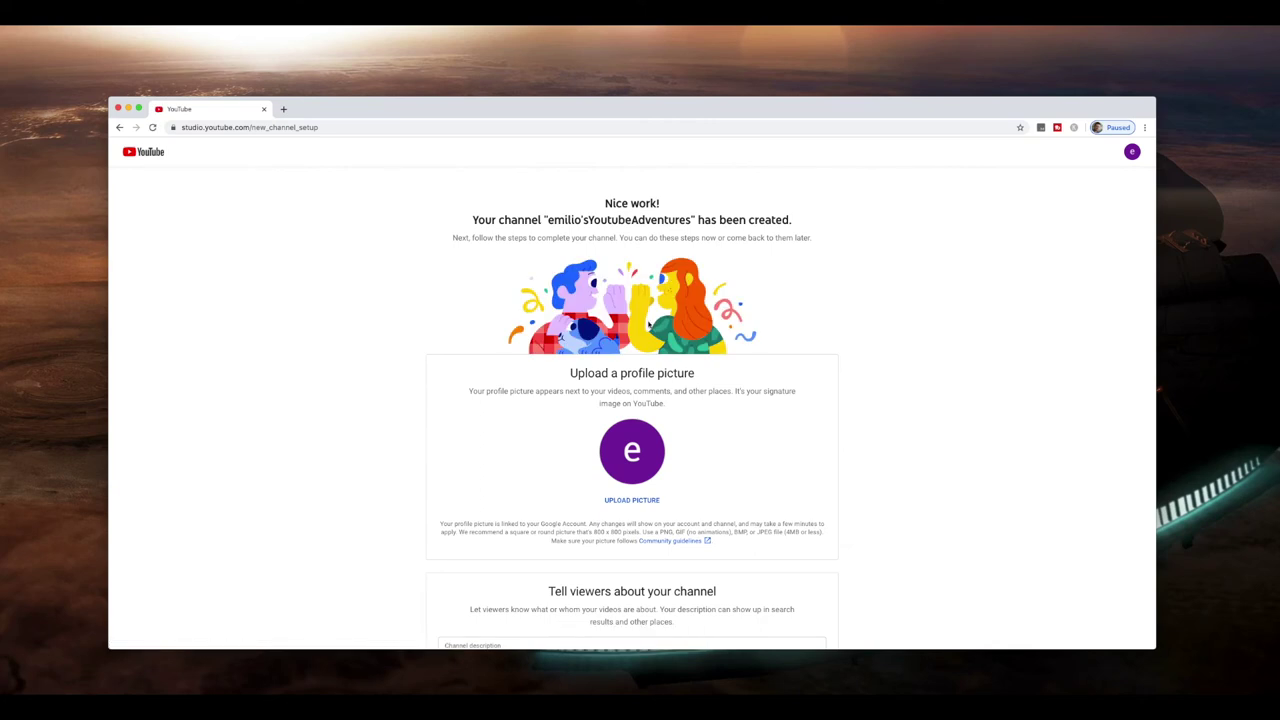
{"action": "scroll", "coordinate": [620, 380], "scroll_direction": "down", "scroll_amount": 5}
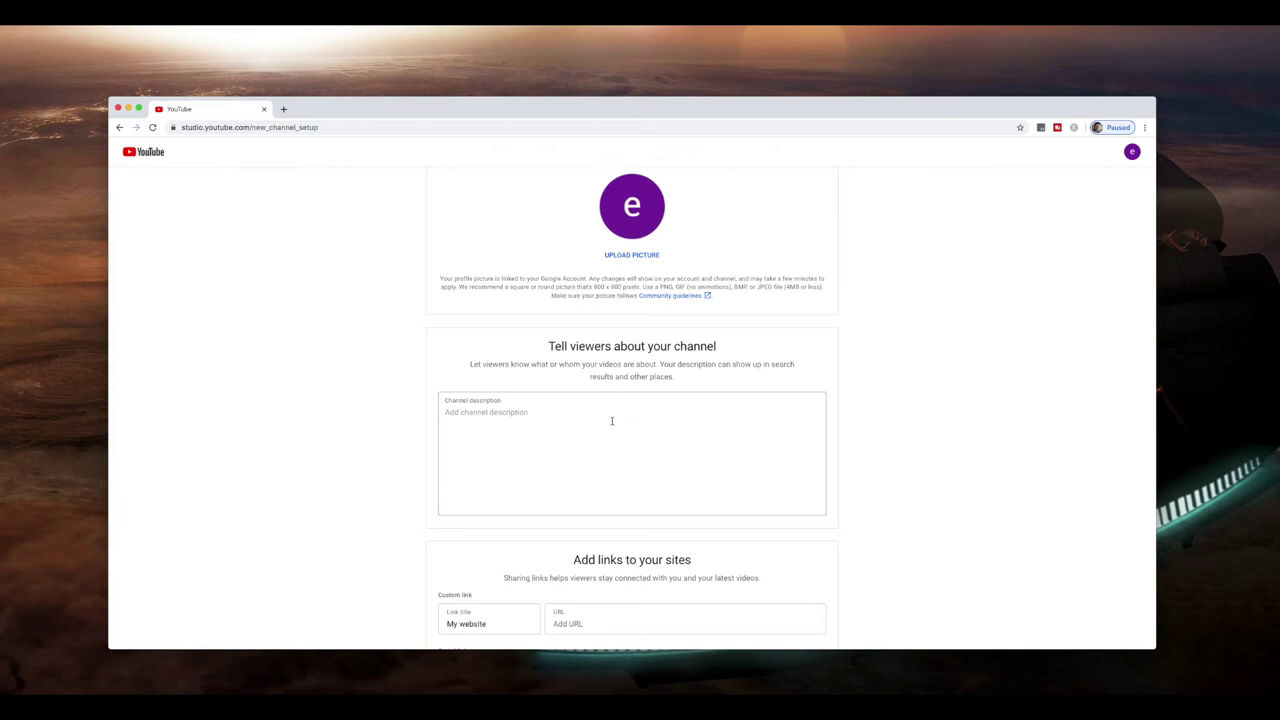
{"action": "scroll", "coordinate": [619, 424], "scroll_direction": "down", "scroll_amount": 5}
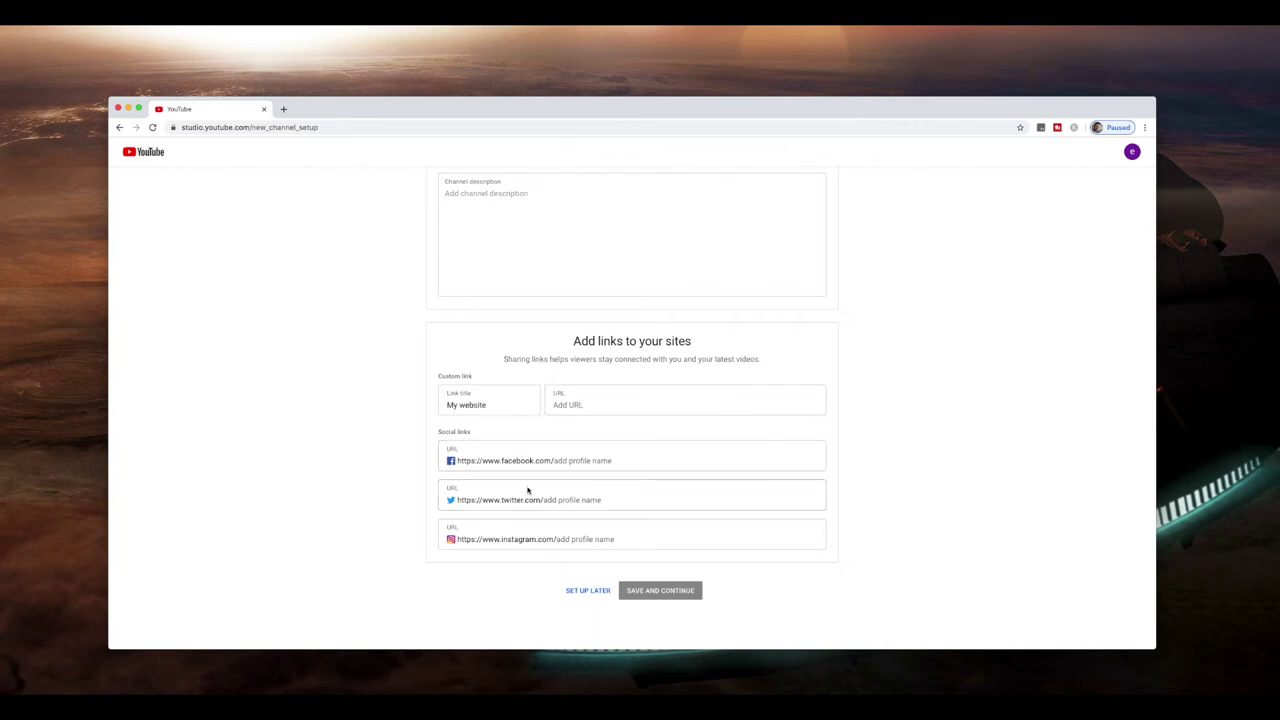
{"action": "scroll", "coordinate": [620, 450], "scroll_direction": "up", "scroll_amount": 5}
Set the BYTE Computing logo screenshot as the channel's profile picture.
{"action": "left_click", "coordinate": [632, 410]}
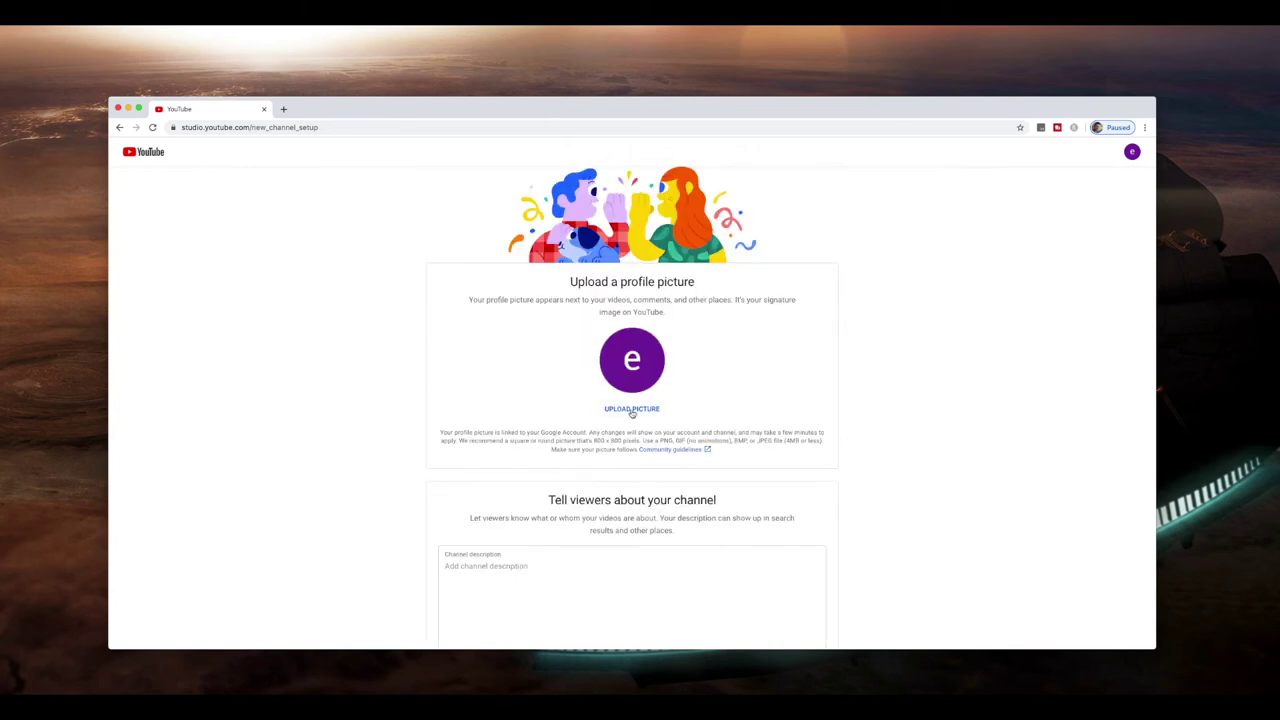
{"action": "left_click", "coordinate": [535, 208]}
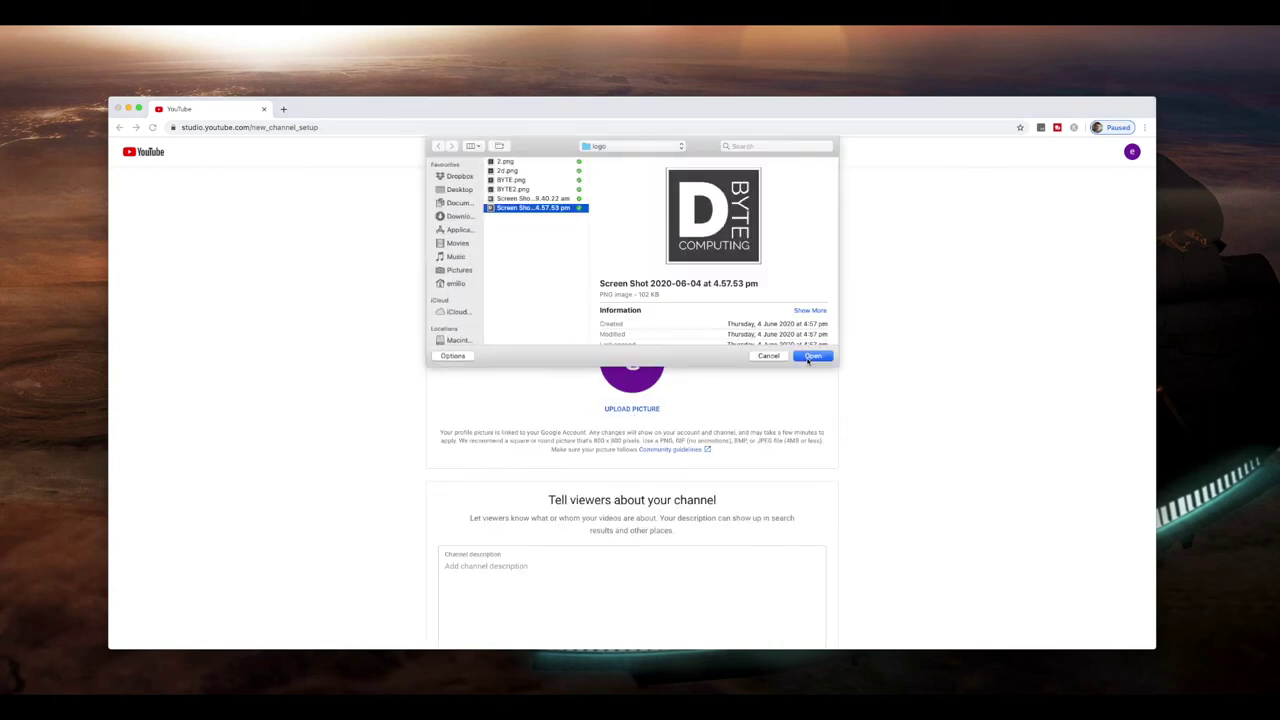
{"action": "left_click", "coordinate": [812, 356]}
Add the description 'This is a new channel about things I like to do' and save the setup.
{"action": "scroll", "coordinate": [637, 373], "scroll_direction": "down", "scroll_amount": 4}
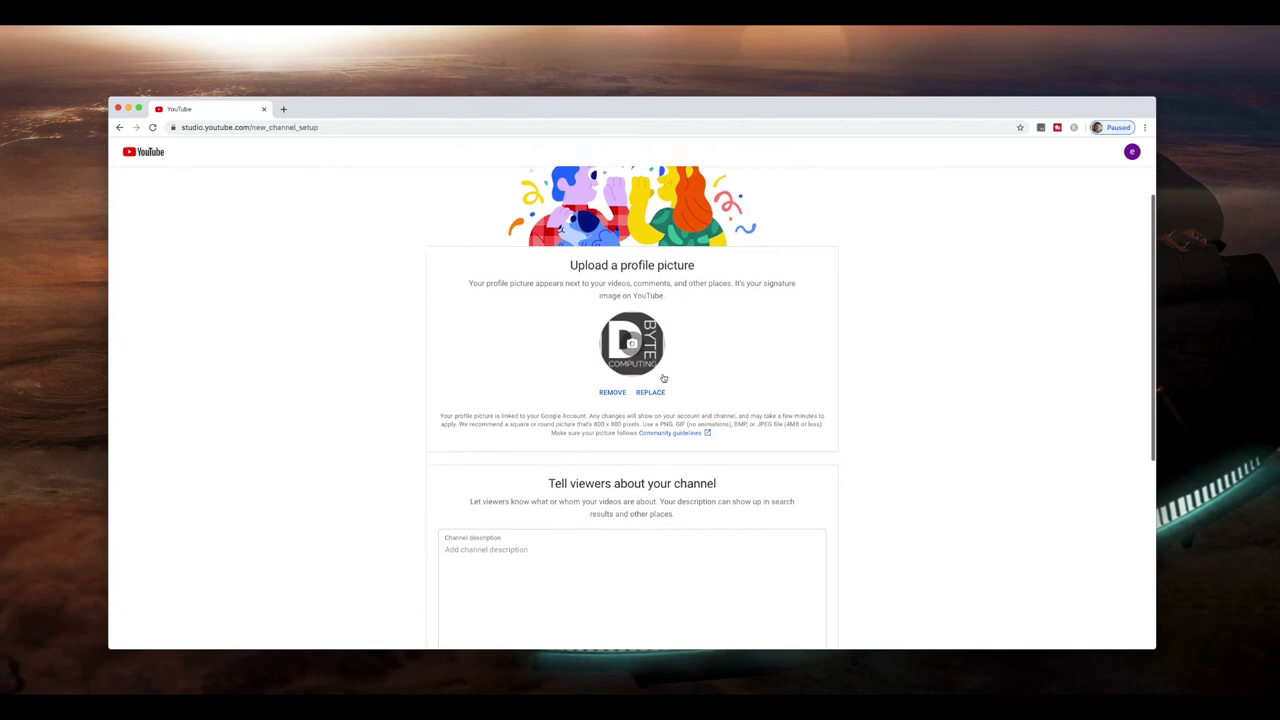
{"action": "left_click", "coordinate": [577, 418]}
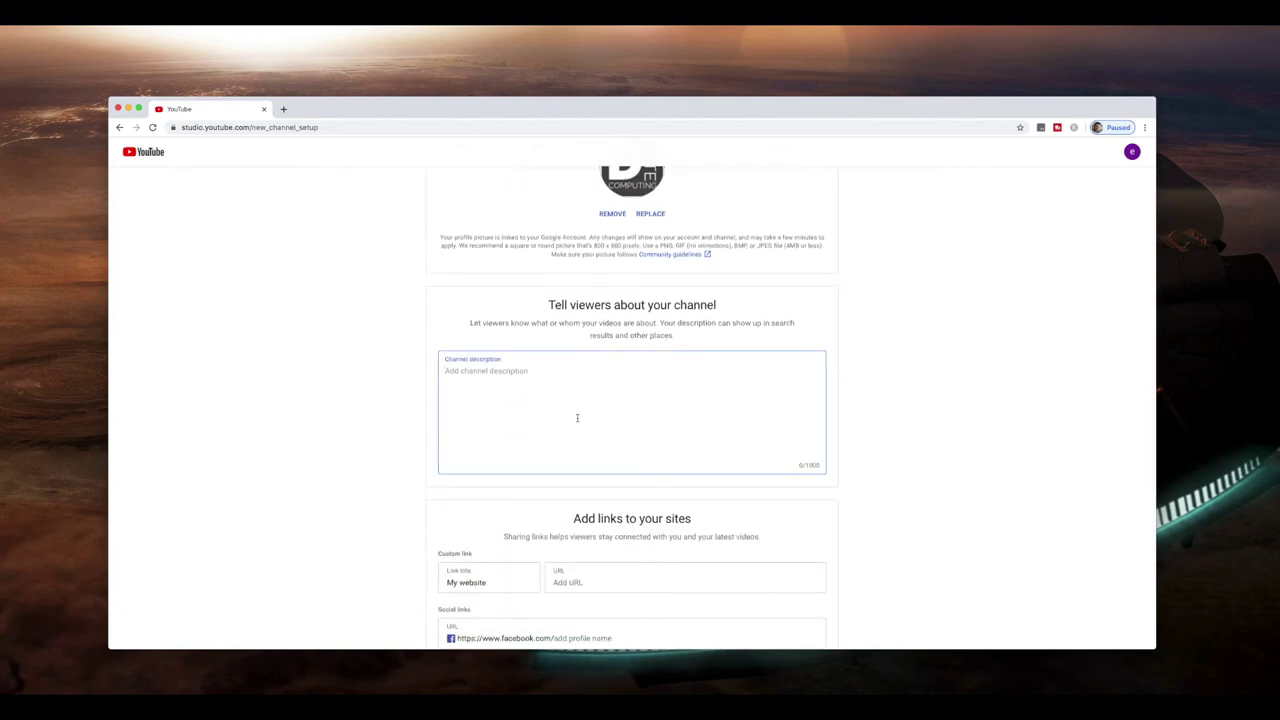
{"action": "type", "text": "This is a new channel about things I like to do."}
{"action": "scroll", "coordinate": [600, 437], "scroll_direction": "down", "scroll_amount": 3}
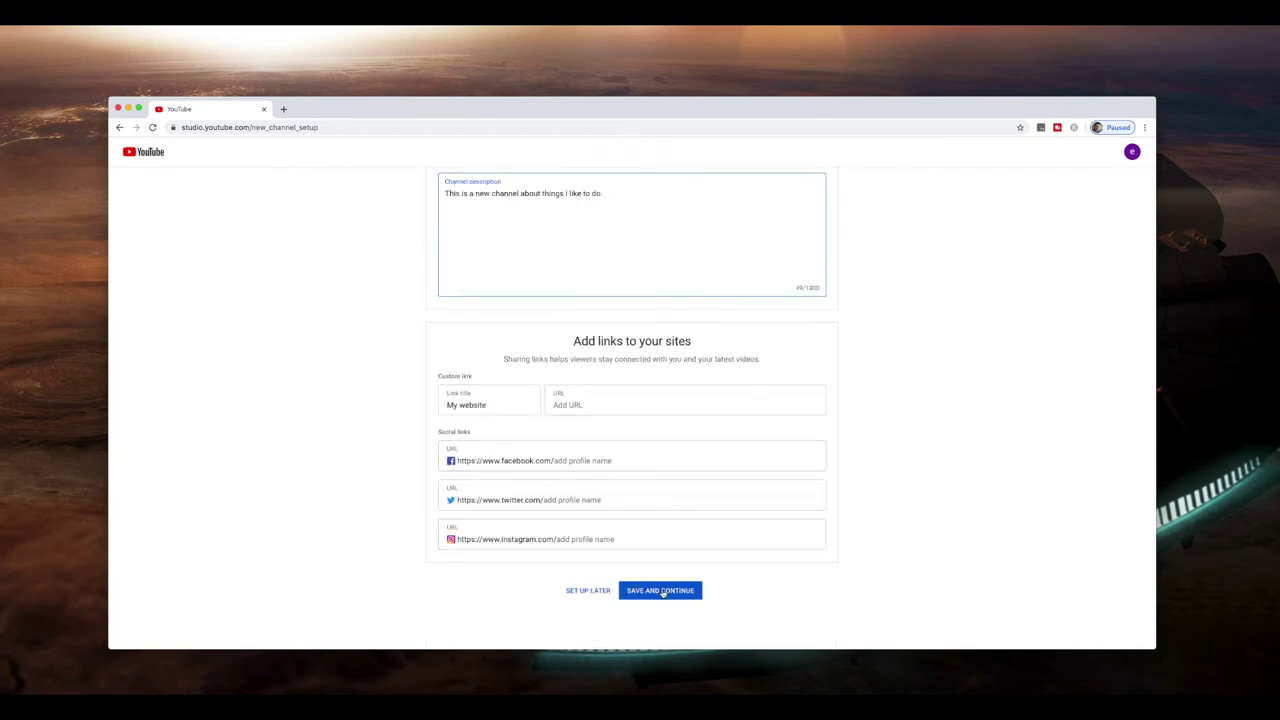
{"action": "left_click", "coordinate": [661, 591]}
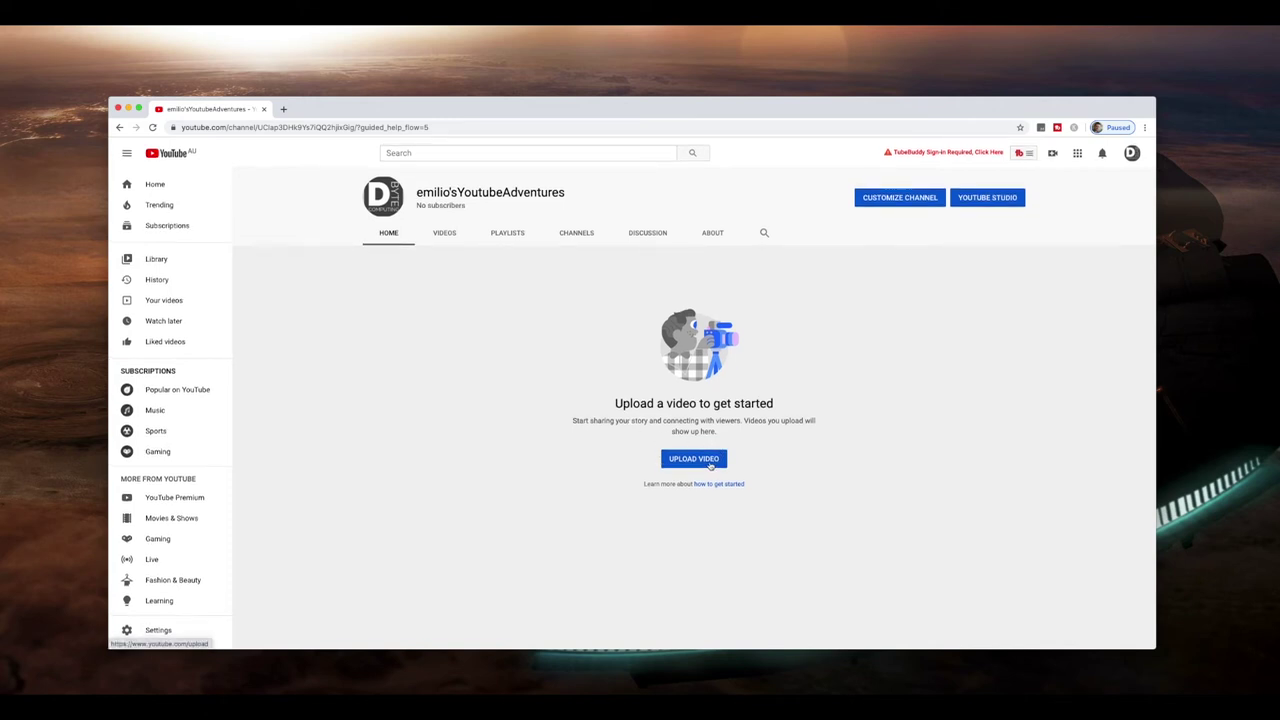
{"action": "left_click", "coordinate": [708, 461]}
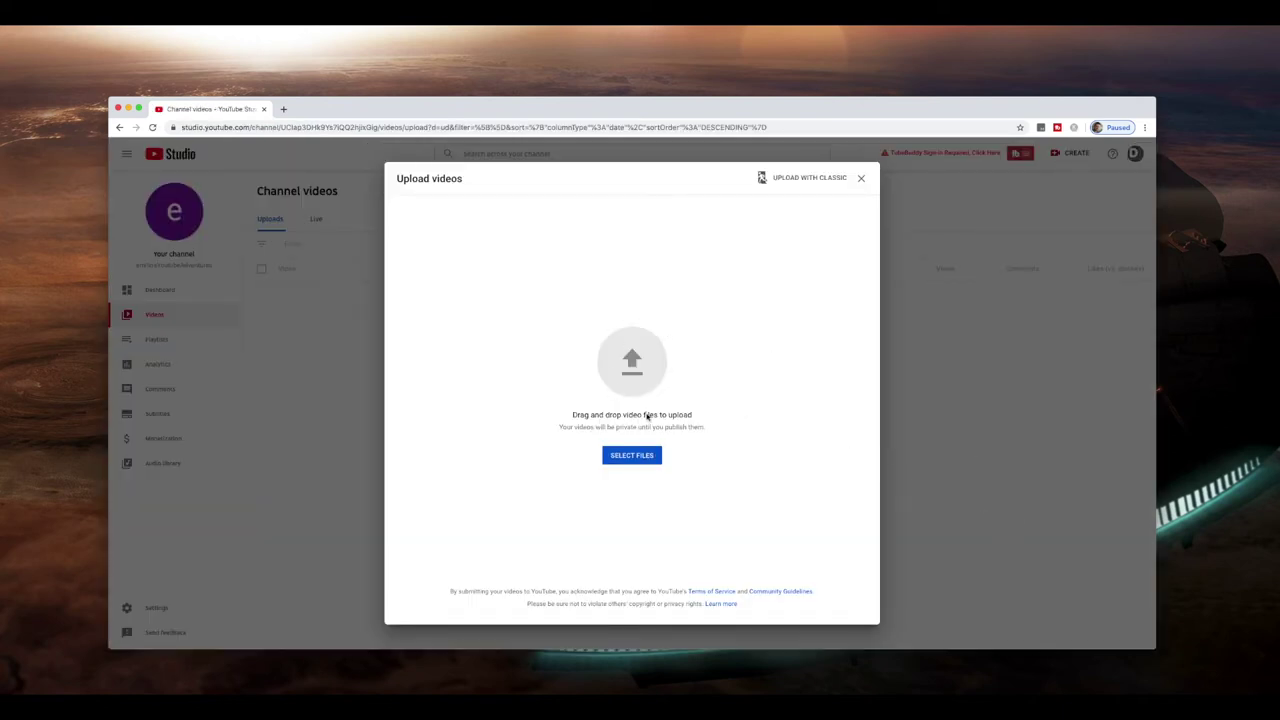
Try to choose video files in the Upload videos dialog.
{"action": "left_click", "coordinate": [634, 458]}
Close the upload dialog and check the channel's empty Videos and Playlists pages.
{"action": "left_click", "coordinate": [861, 178]}
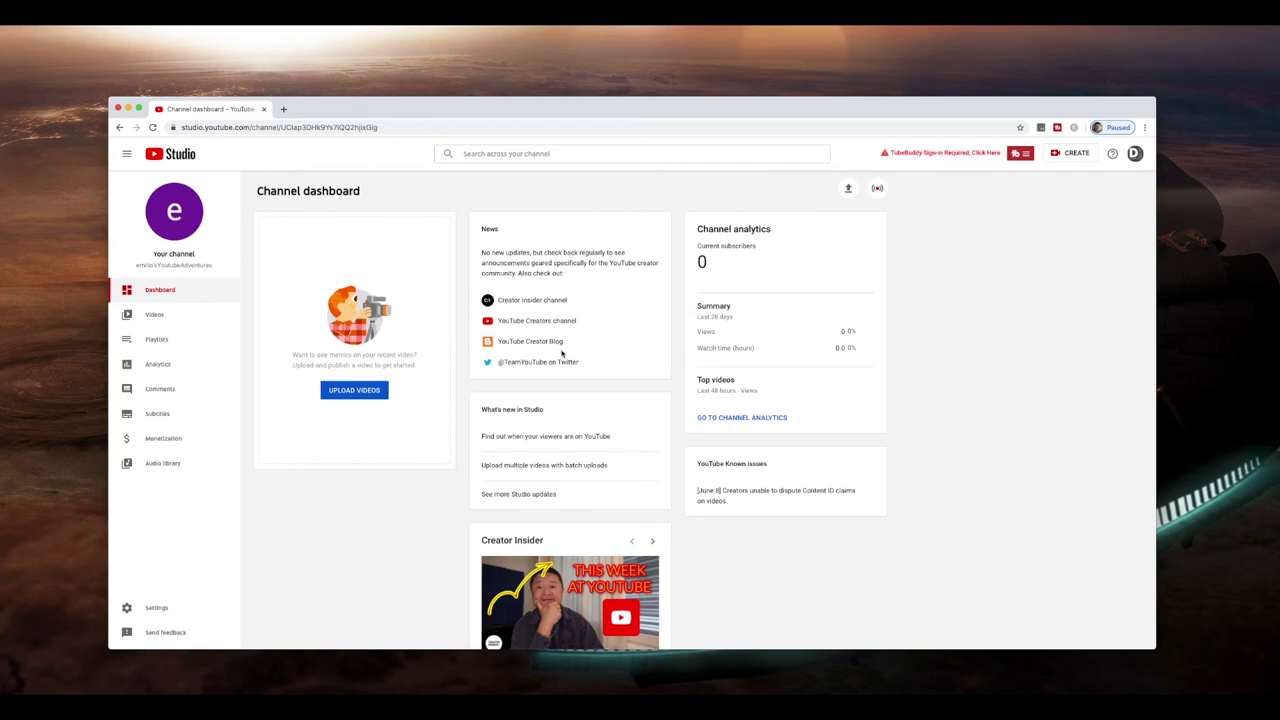
{"action": "left_click", "coordinate": [155, 318]}
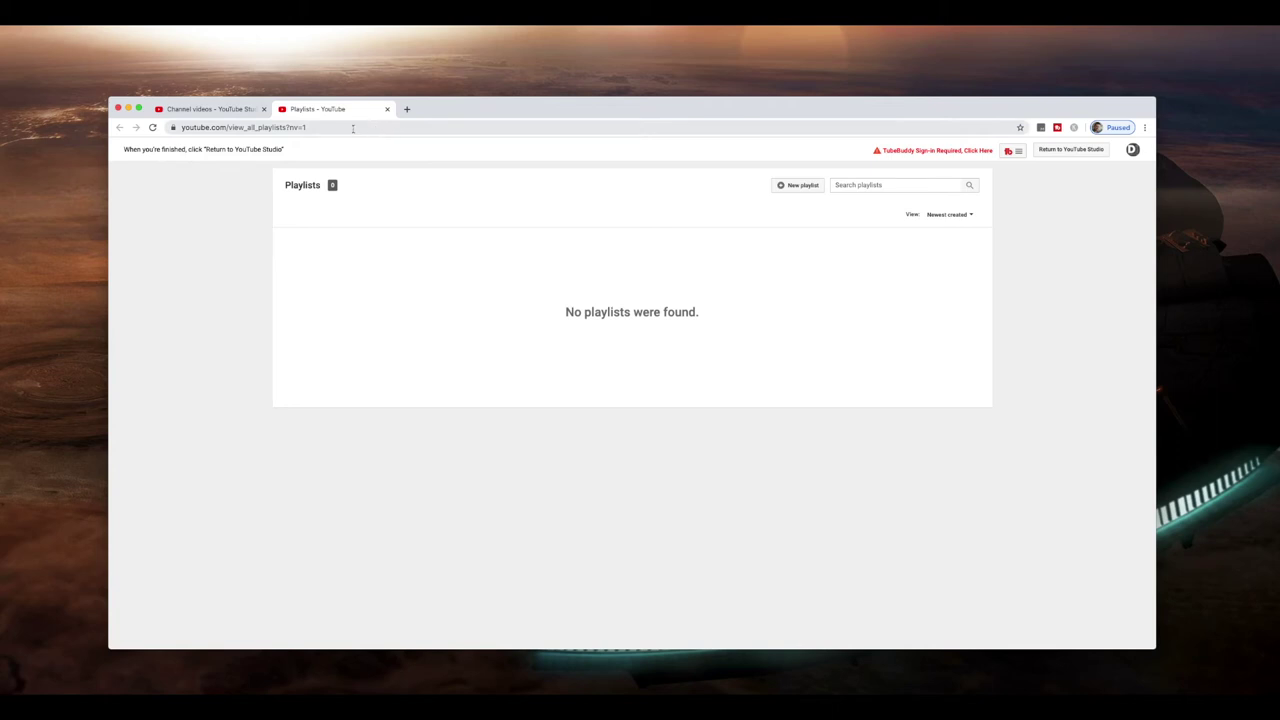
{"action": "left_click", "coordinate": [388, 109]}
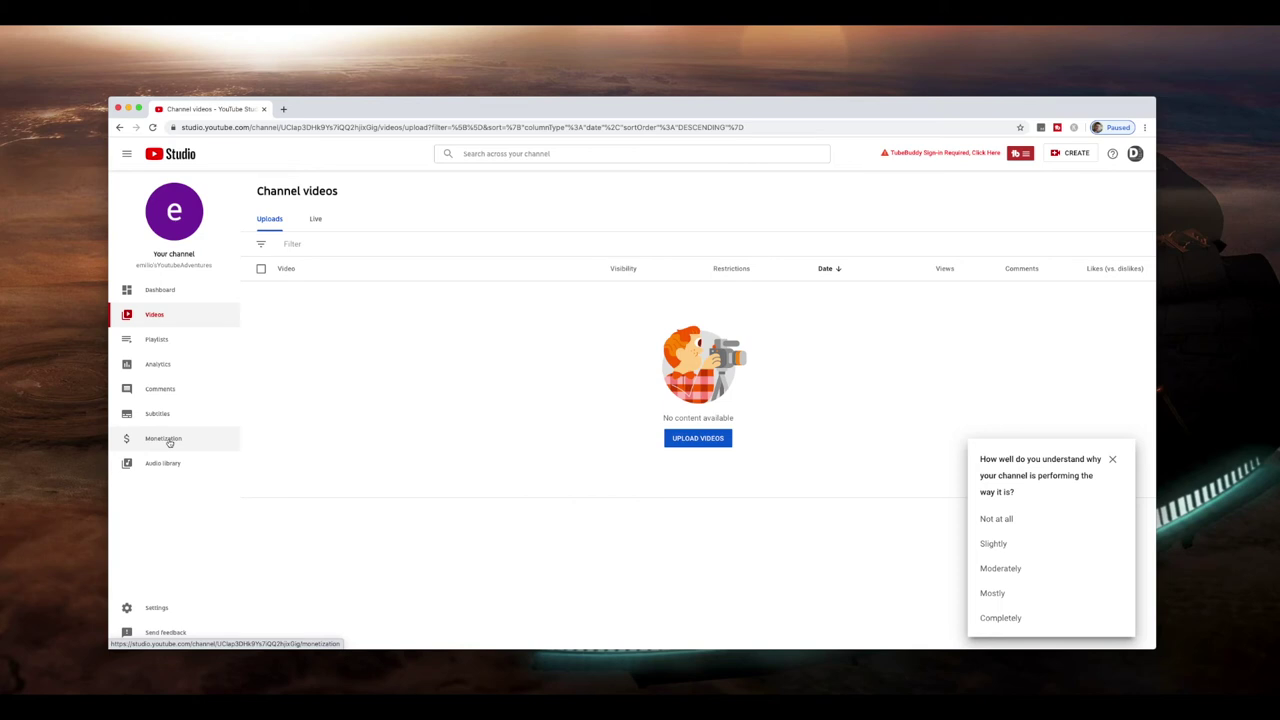
Review the channel's Monetization status, then return to the Dashboard.
{"action": "left_click", "coordinate": [169, 443]}
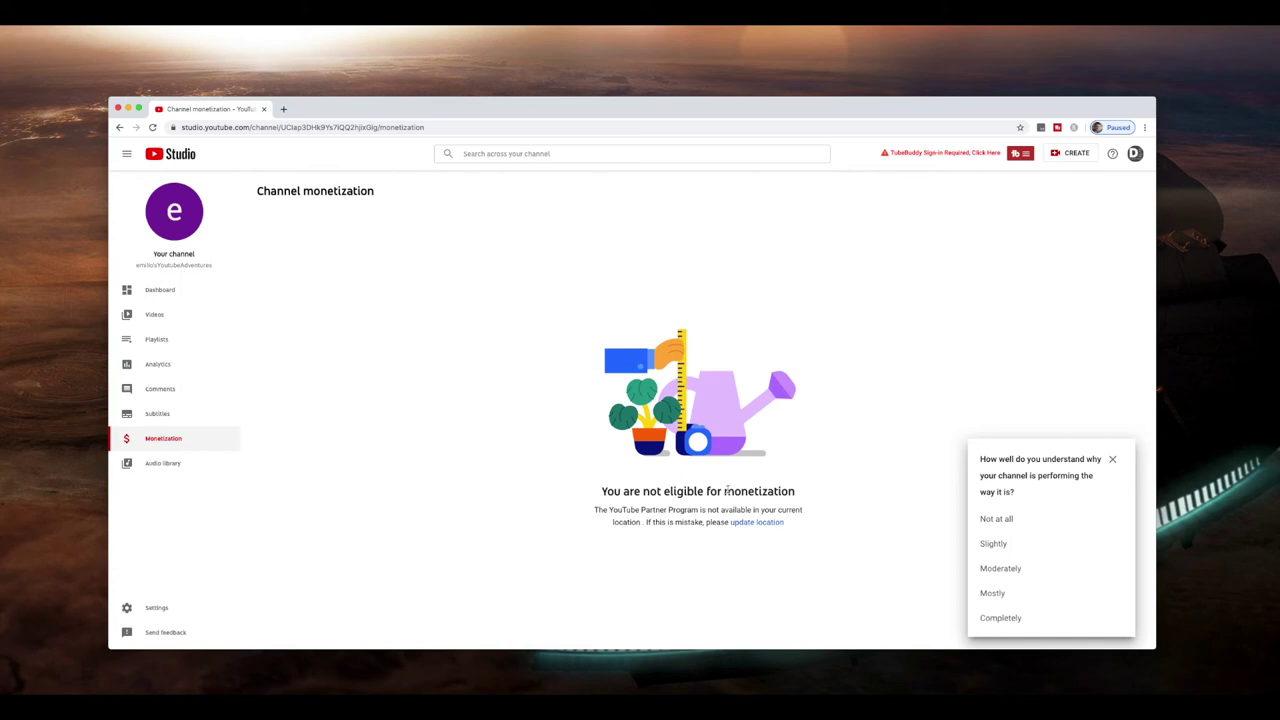
{"action": "left_click", "coordinate": [160, 289]}
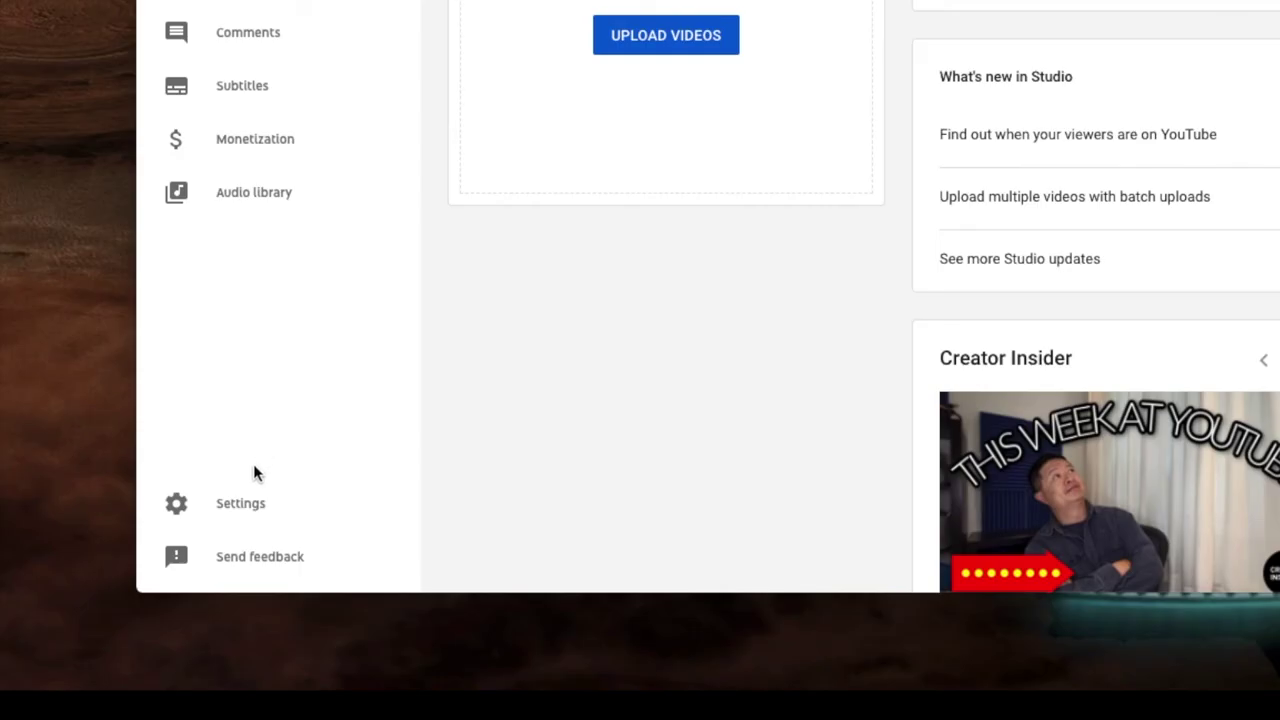
In Settings > General, set the default currency to AUD — Australian Dollar.
{"action": "left_click", "coordinate": [242, 505]}
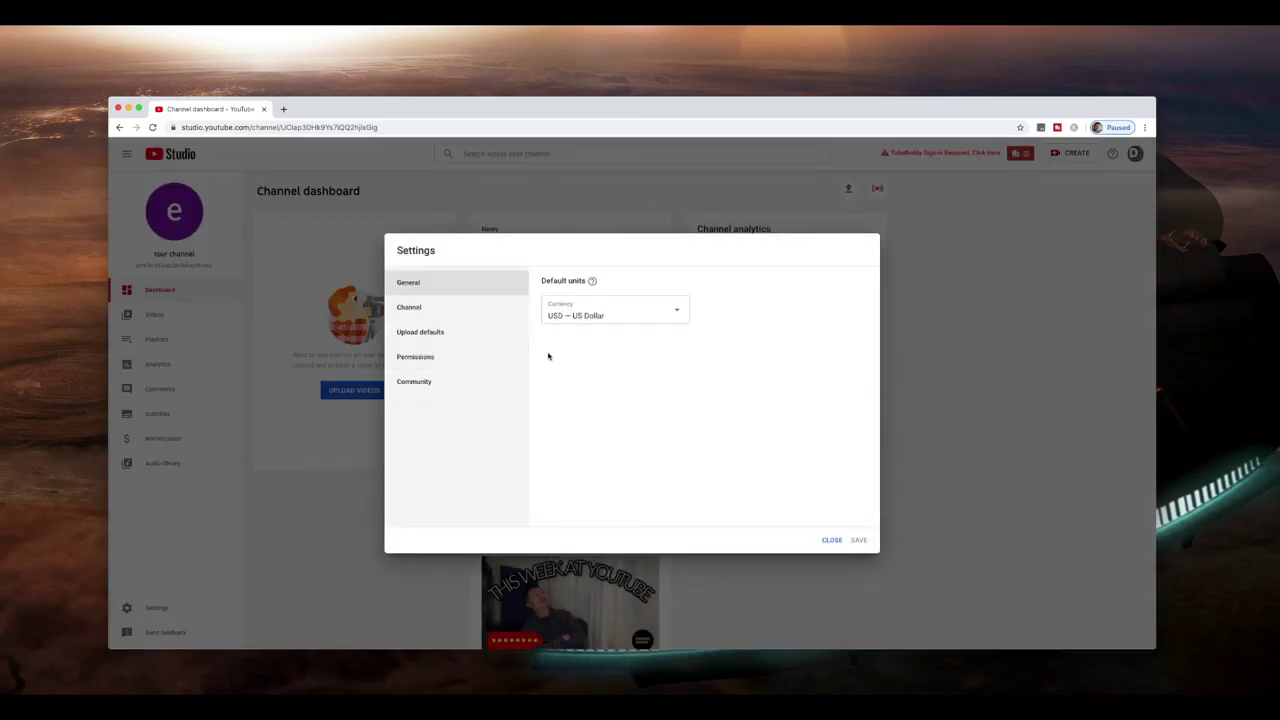
{"action": "left_click", "coordinate": [596, 318]}
{"action": "scroll", "coordinate": [608, 433], "scroll_direction": "up", "scroll_amount": 2}
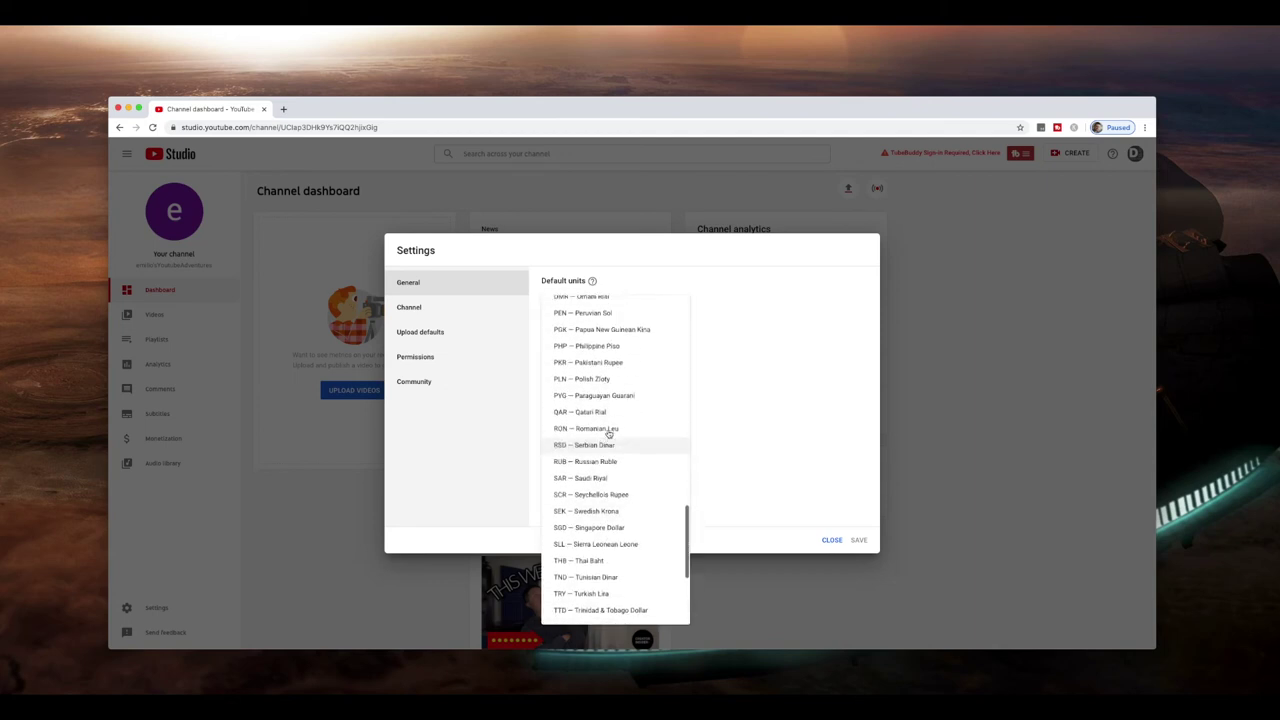
{"action": "scroll", "coordinate": [608, 433], "scroll_direction": "up", "scroll_amount": 15}
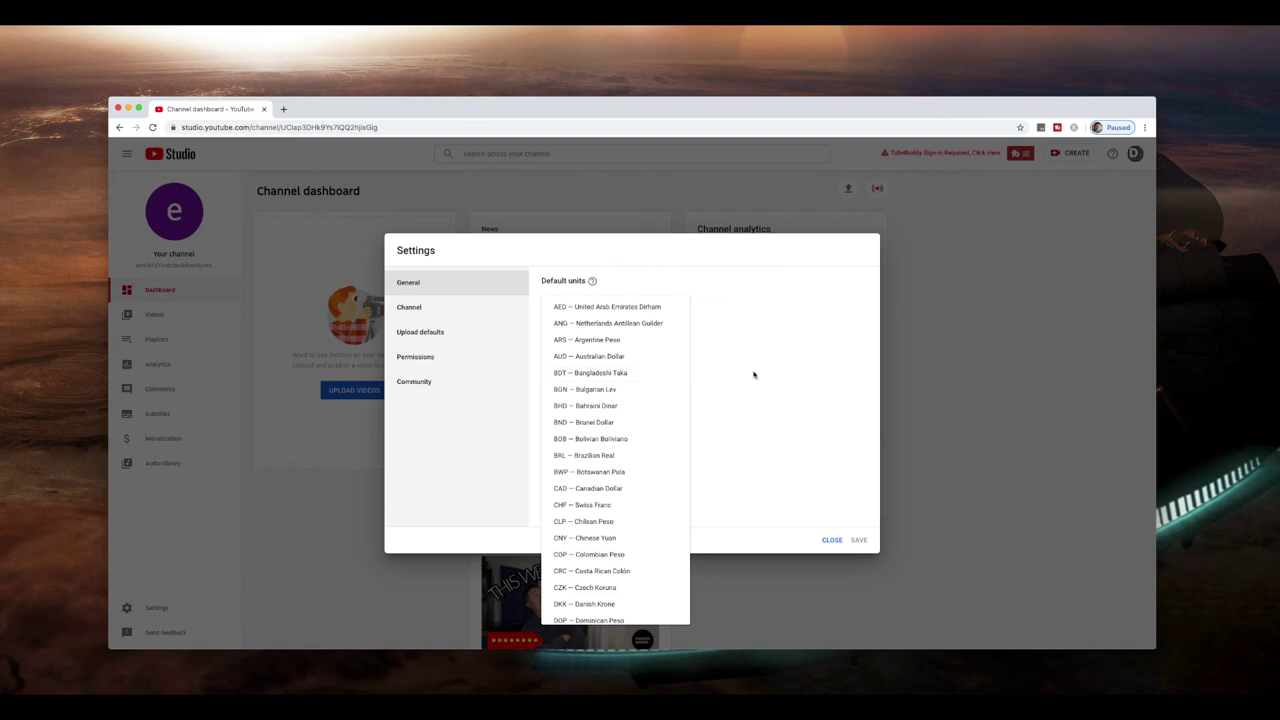
{"action": "left_click", "coordinate": [614, 357]}
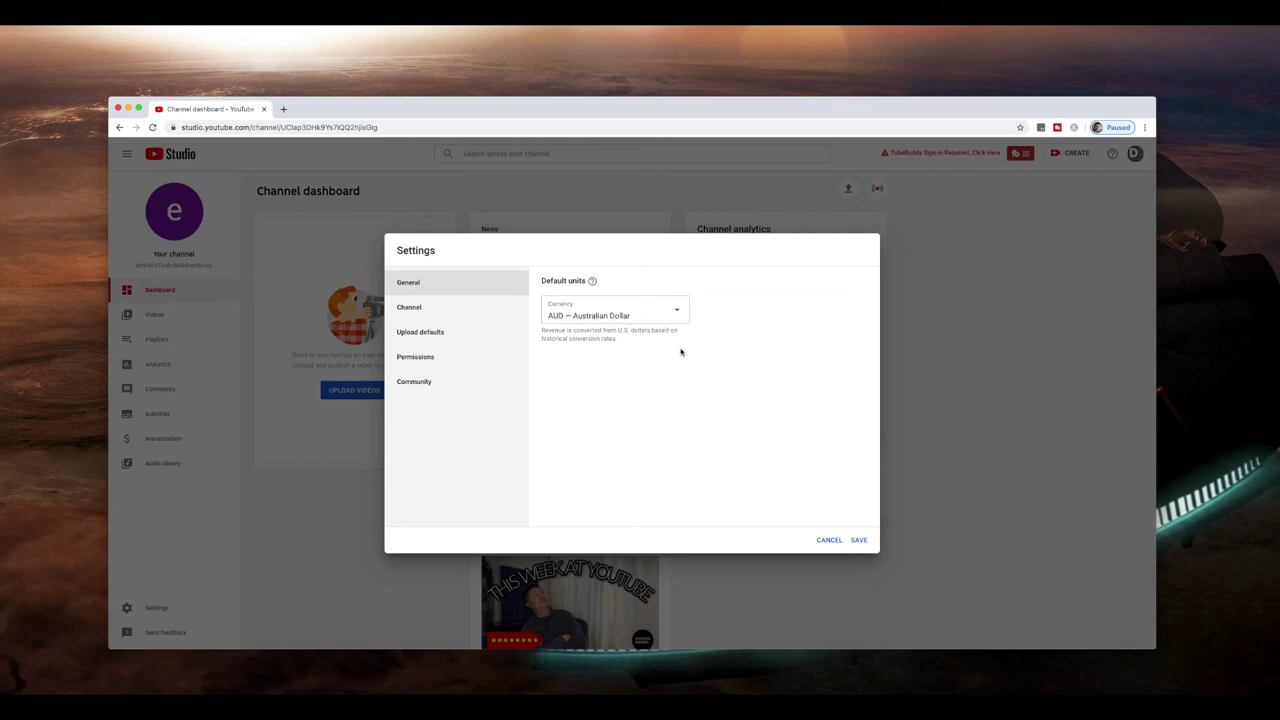
{"action": "left_click", "coordinate": [430, 311]}
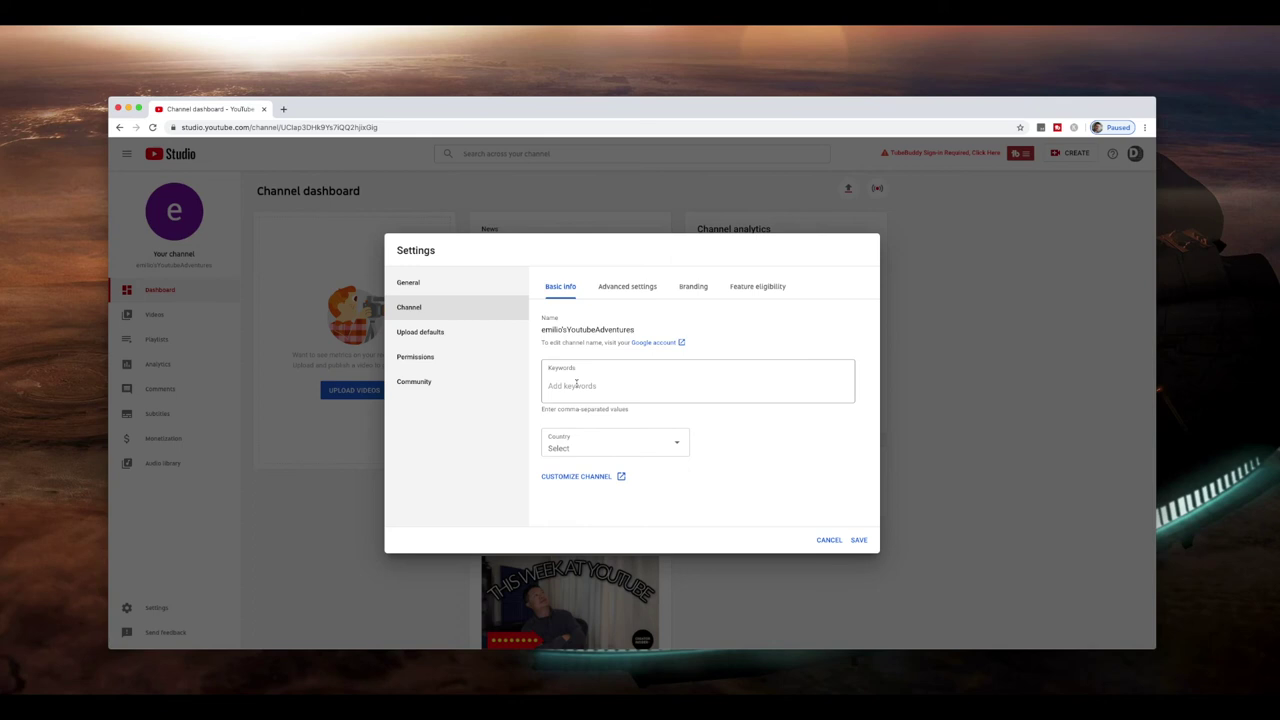
Leave the Country unchanged and open Advanced settings' Google Ads account linking panel.
{"action": "left_click", "coordinate": [595, 442]}
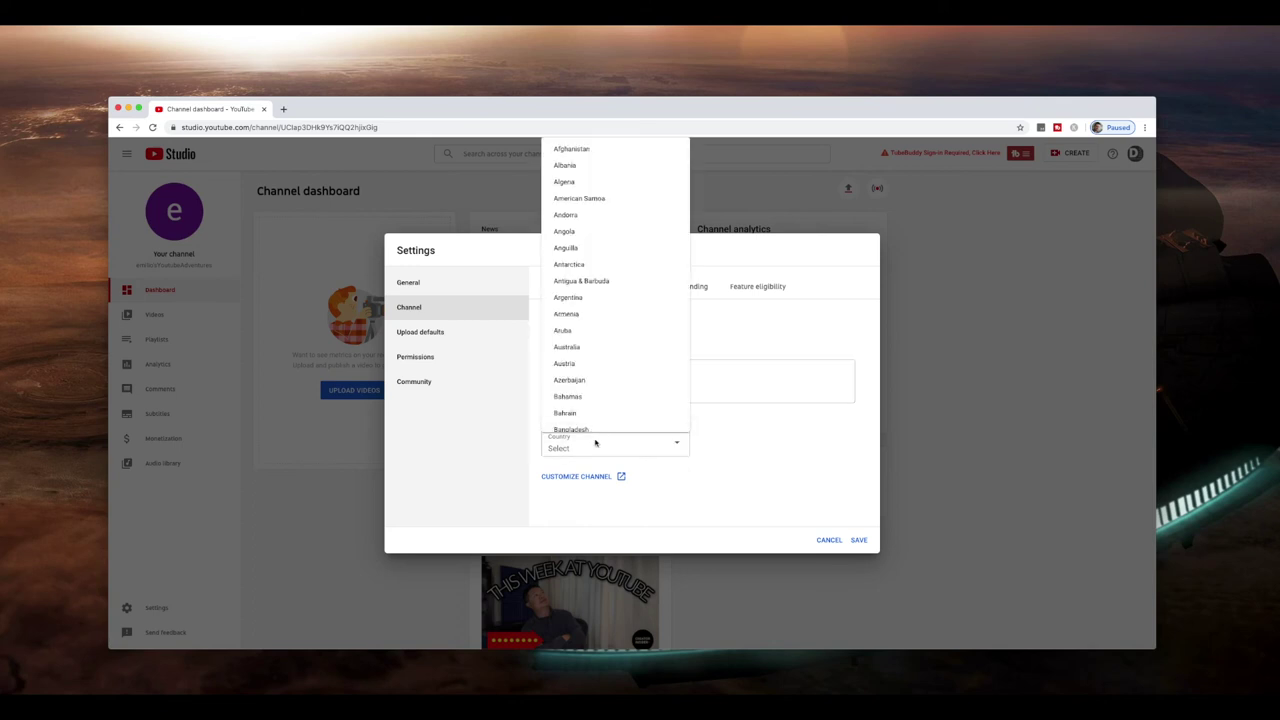
{"action": "left_click", "coordinate": [765, 456]}
{"action": "left_click", "coordinate": [637, 290]}
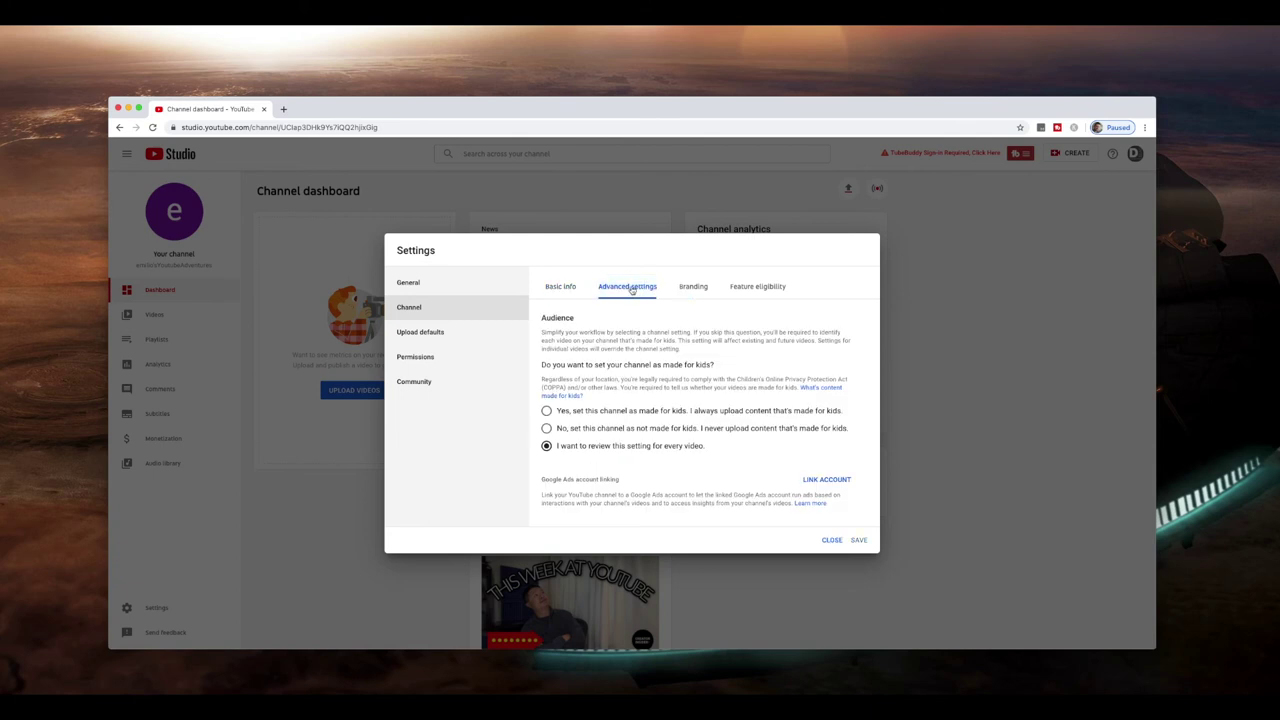
{"action": "scroll", "coordinate": [713, 388], "scroll_direction": "down", "scroll_amount": 3}
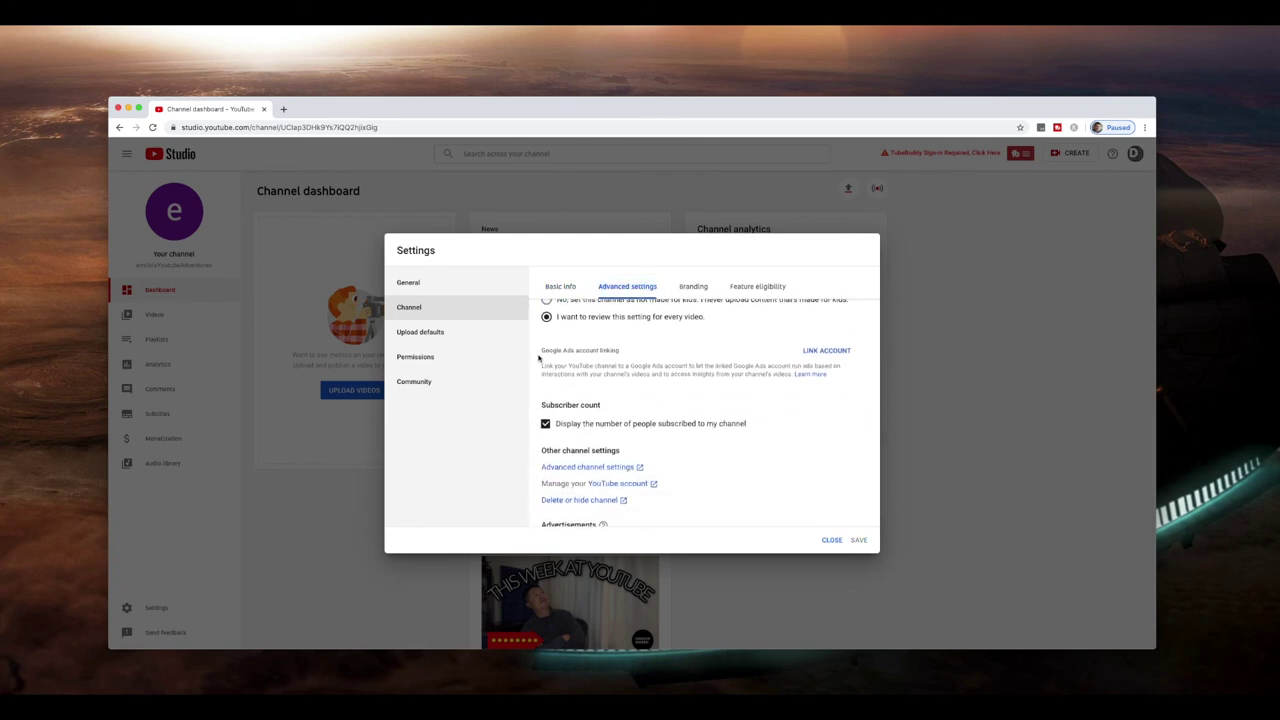
{"action": "left_click", "coordinate": [831, 352]}
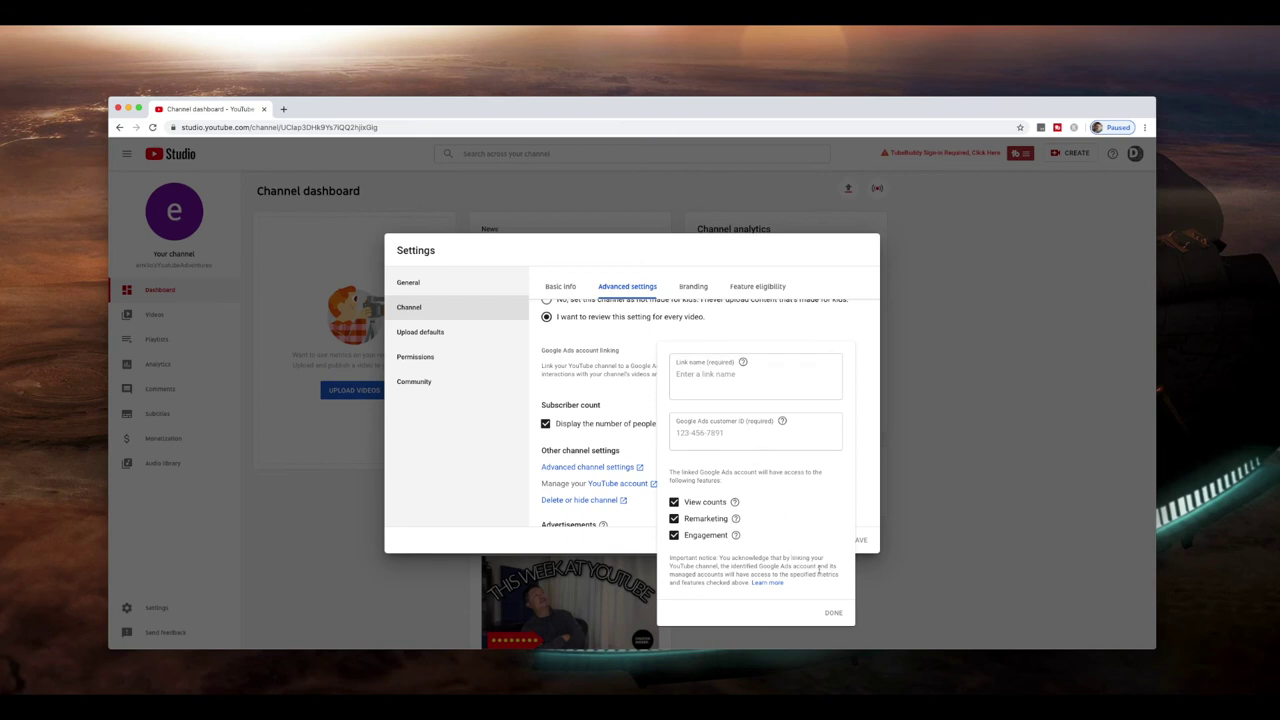
Try the Google Ads customer ID field, then view the Branding and Upload defaults settings.
{"action": "left_click", "coordinate": [723, 434]}
{"action": "left_click", "coordinate": [693, 288]}
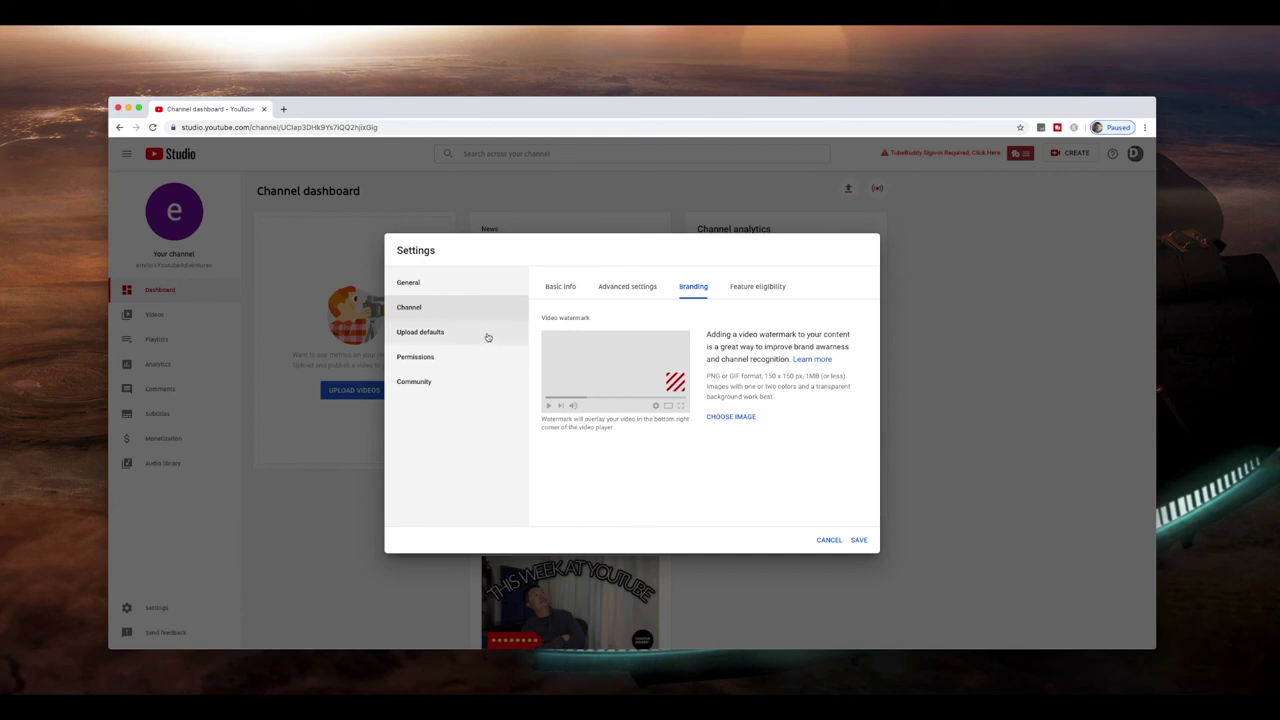
{"action": "left_click", "coordinate": [444, 334]}
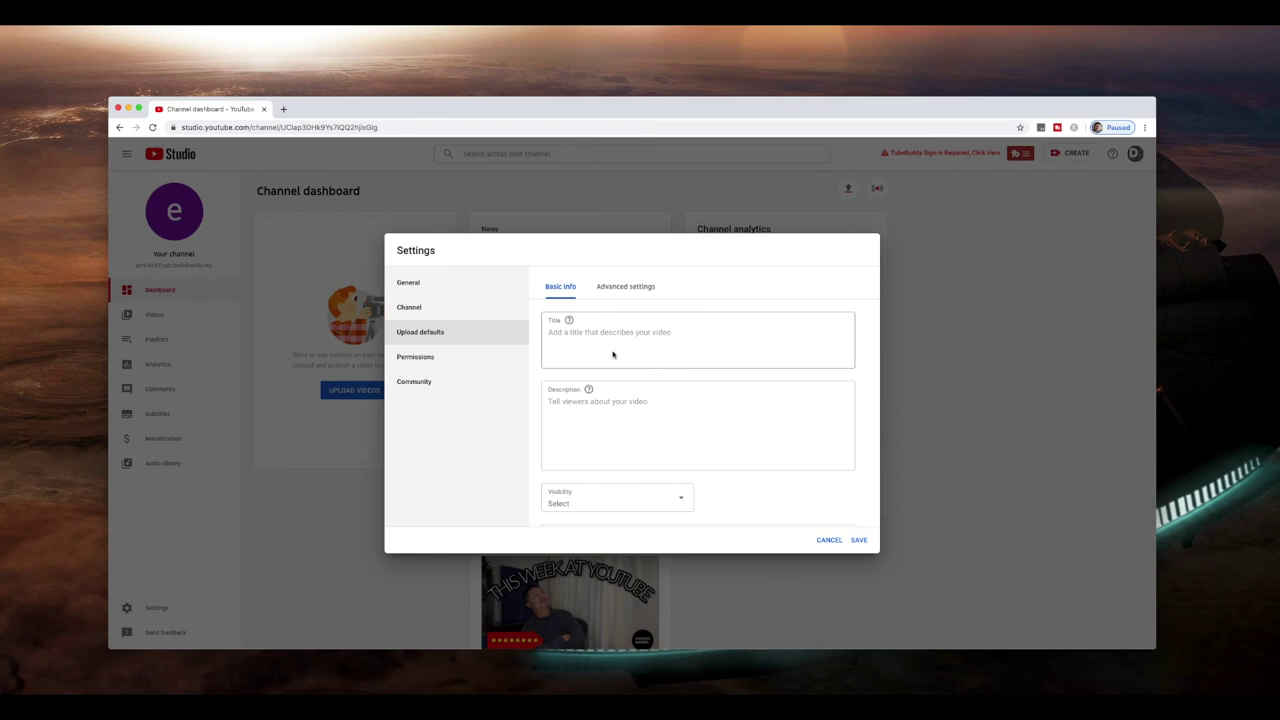
Enter 'Please subscribe to my channel' as the default upload description.
{"action": "scroll", "coordinate": [618, 460], "scroll_direction": "down", "scroll_amount": 2}
{"action": "scroll", "coordinate": [600, 470], "scroll_direction": "up", "scroll_amount": 2}
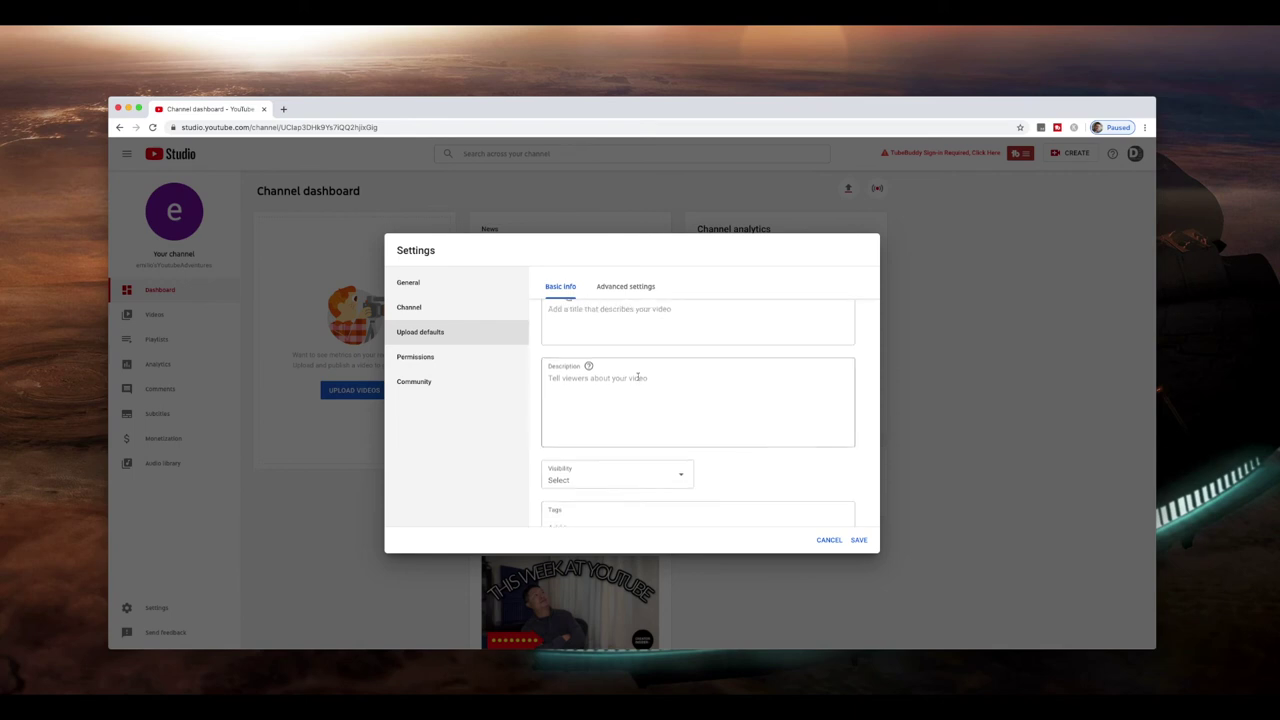
{"action": "left_click", "coordinate": [605, 420]}
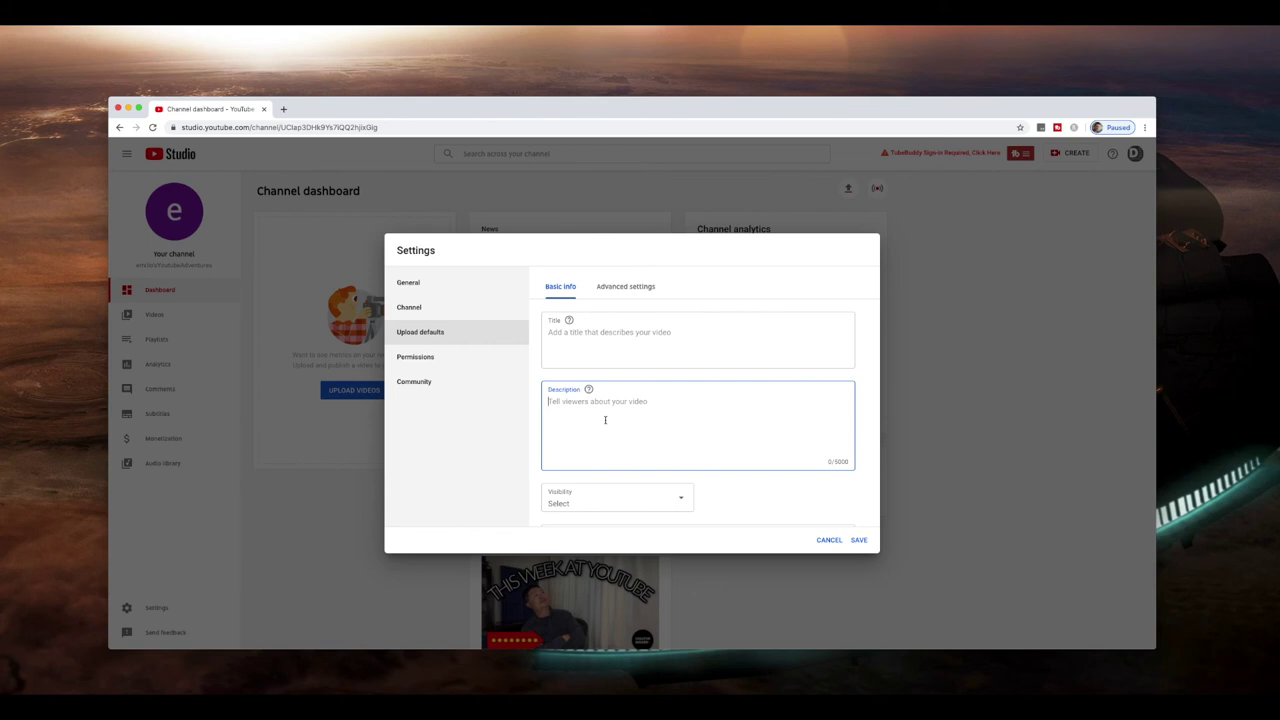
{"action": "type", "text": "Please subscribe to my channel"}
{"action": "left_click_drag", "start_coordinate": [658, 401], "coordinate": [548, 401]}
{"action": "left_click", "coordinate": [627, 449]}
Look over the default visibility choices and Tags field without setting them, then open Advanced settings.
{"action": "scroll", "coordinate": [627, 449], "scroll_direction": "down", "scroll_amount": 1}
{"action": "left_click", "coordinate": [608, 446]}
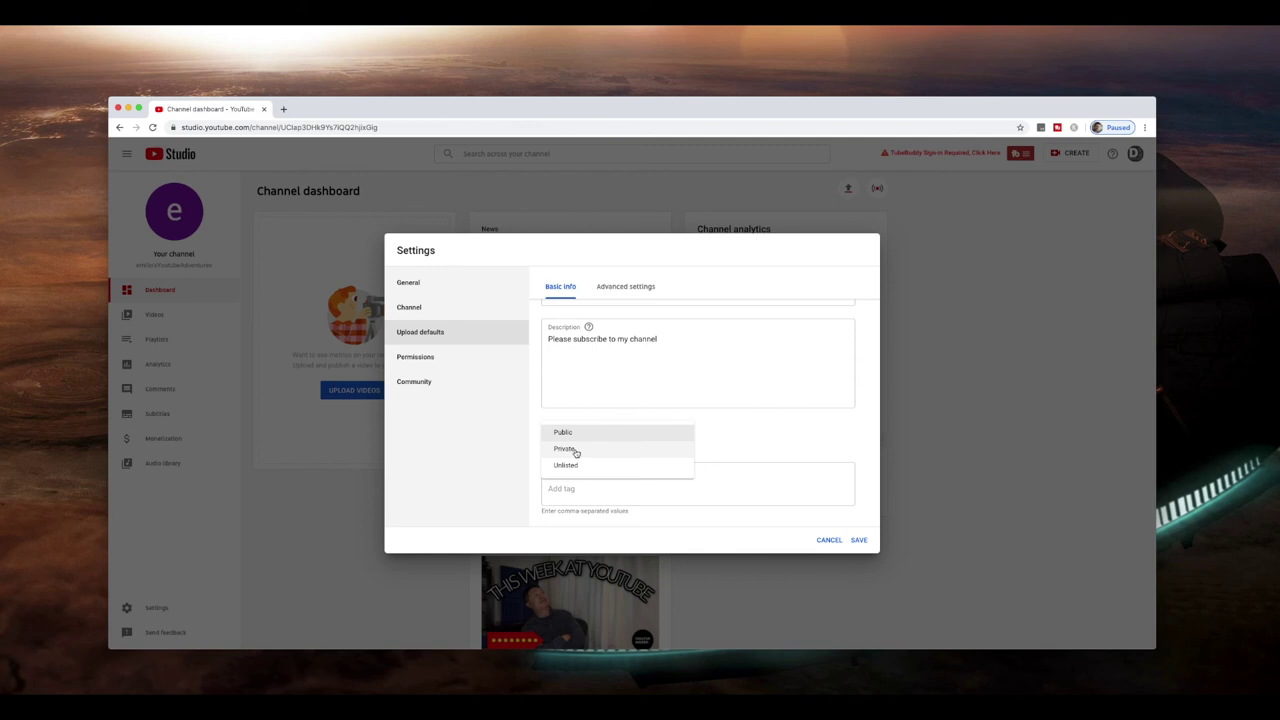
{"action": "left_click", "coordinate": [777, 434]}
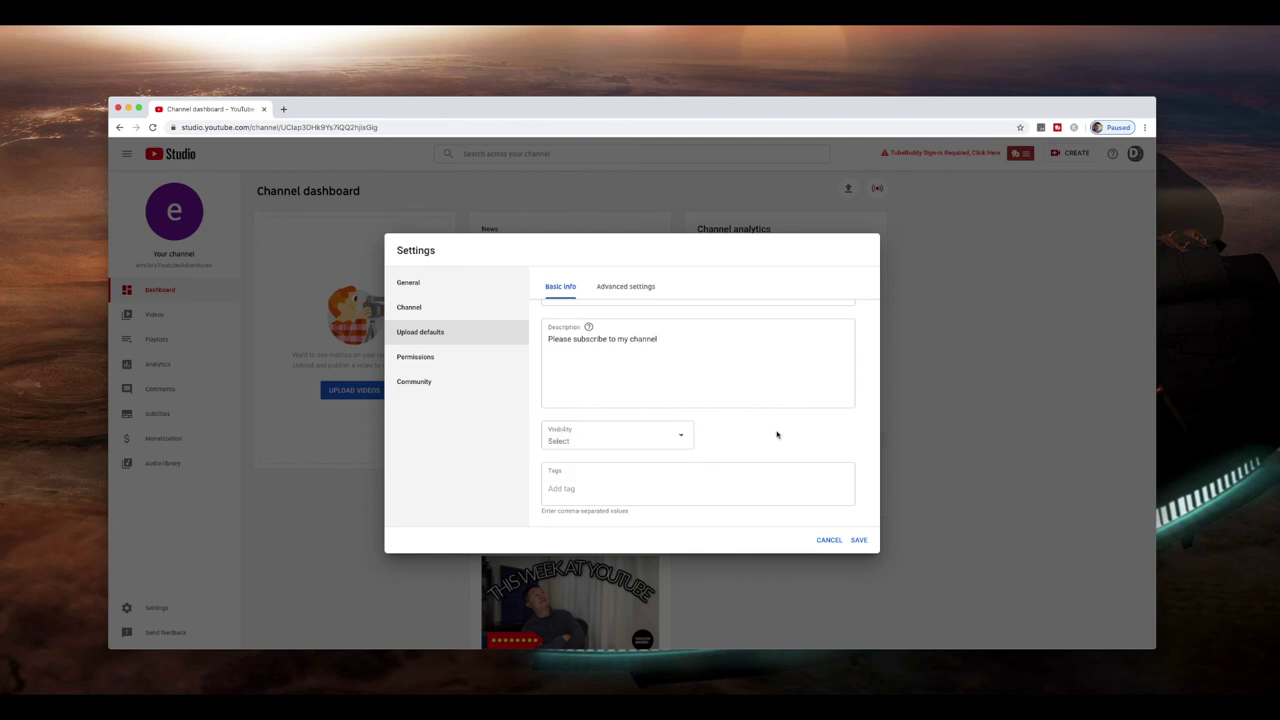
{"action": "left_click", "coordinate": [572, 487]}
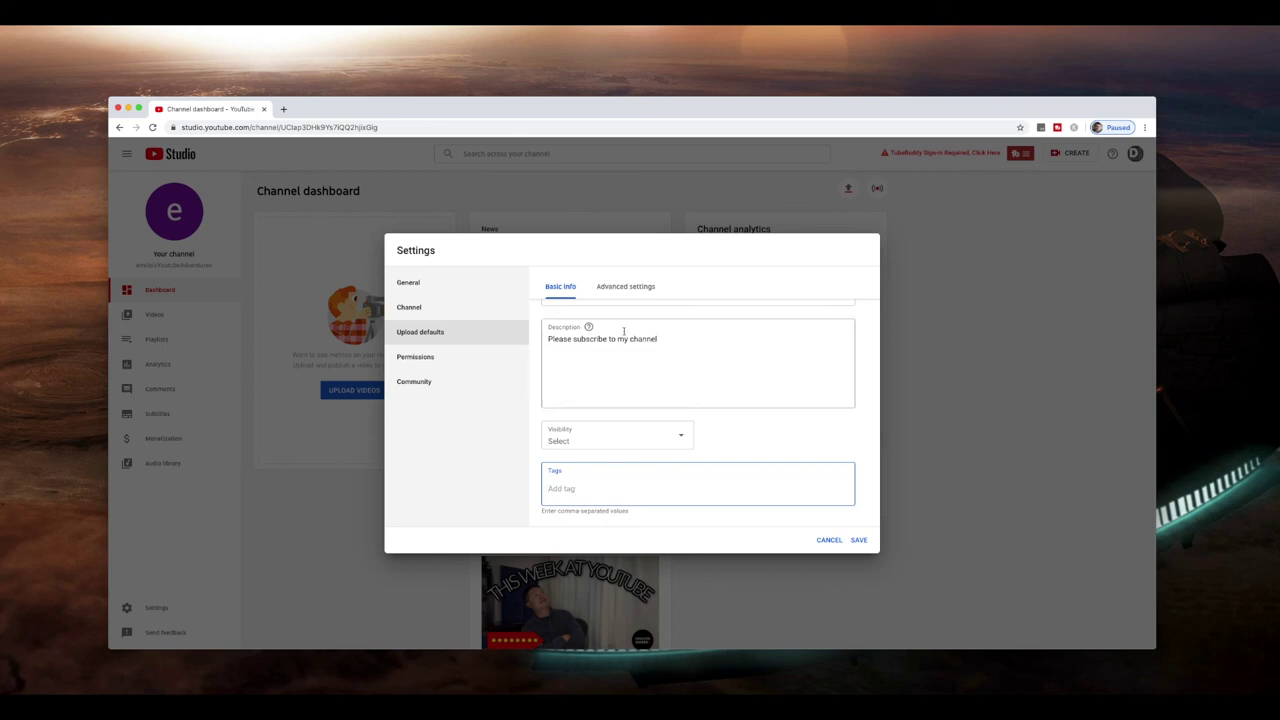
{"action": "left_click", "coordinate": [625, 286]}
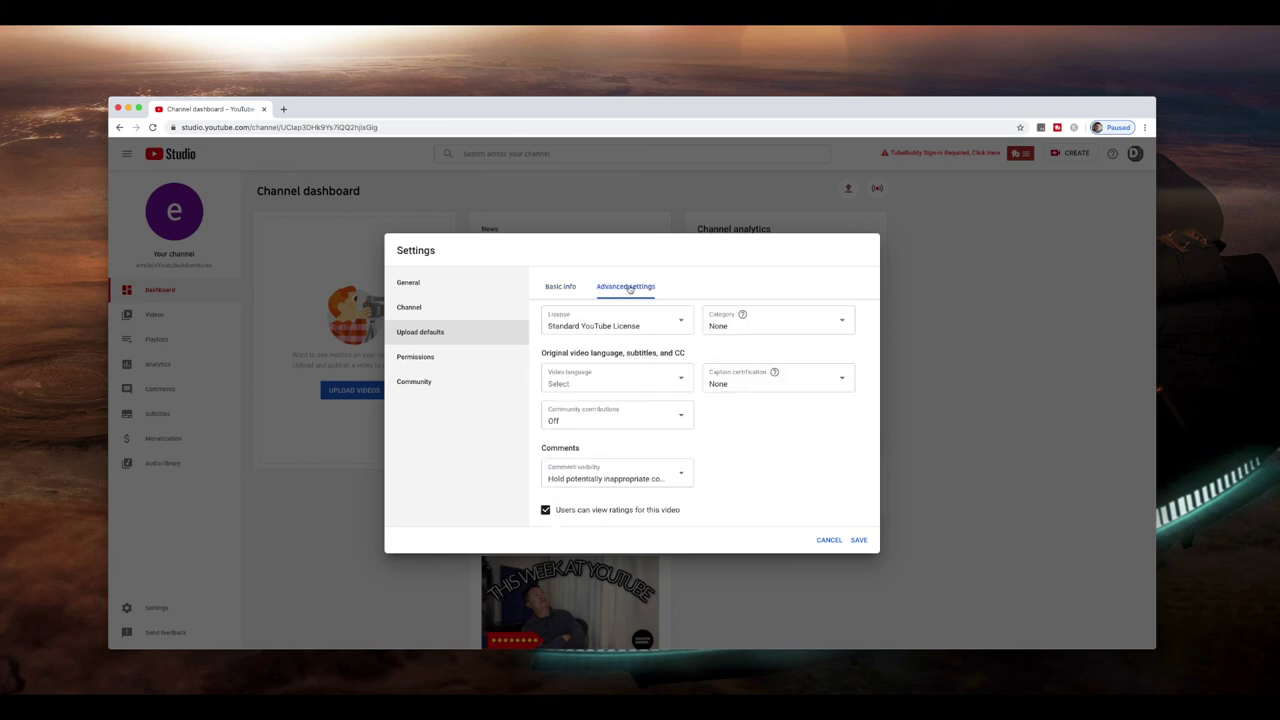
Browse the Video language and Category lists without choosing, then move to Permissions.
{"action": "left_click", "coordinate": [610, 385]}
{"action": "left_click", "coordinate": [766, 449]}
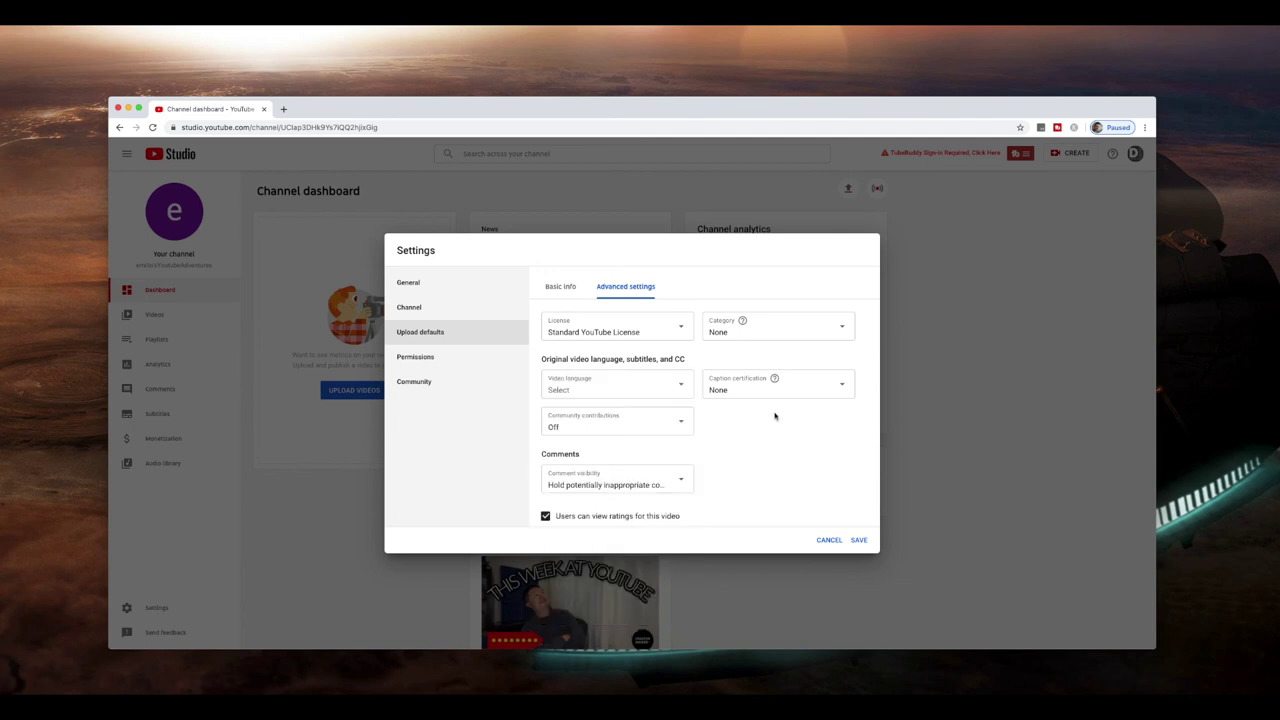
{"action": "left_click", "coordinate": [742, 334]}
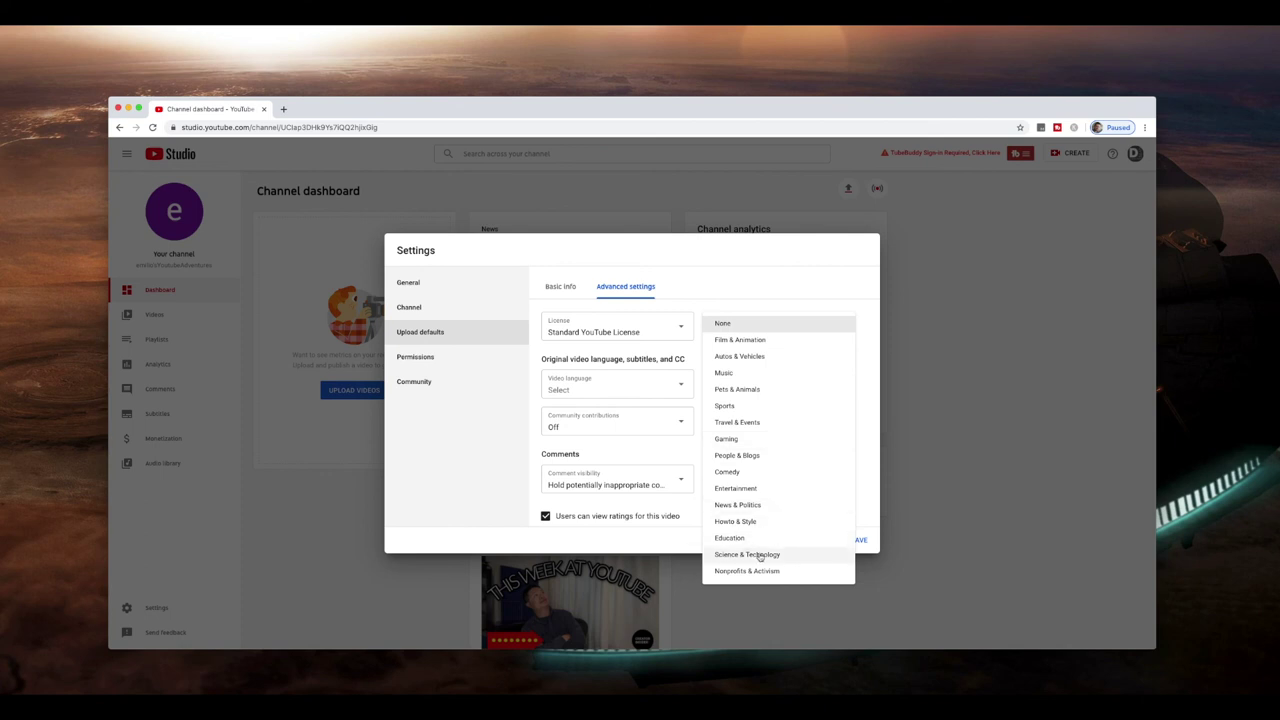
{"action": "left_click", "coordinate": [671, 452]}
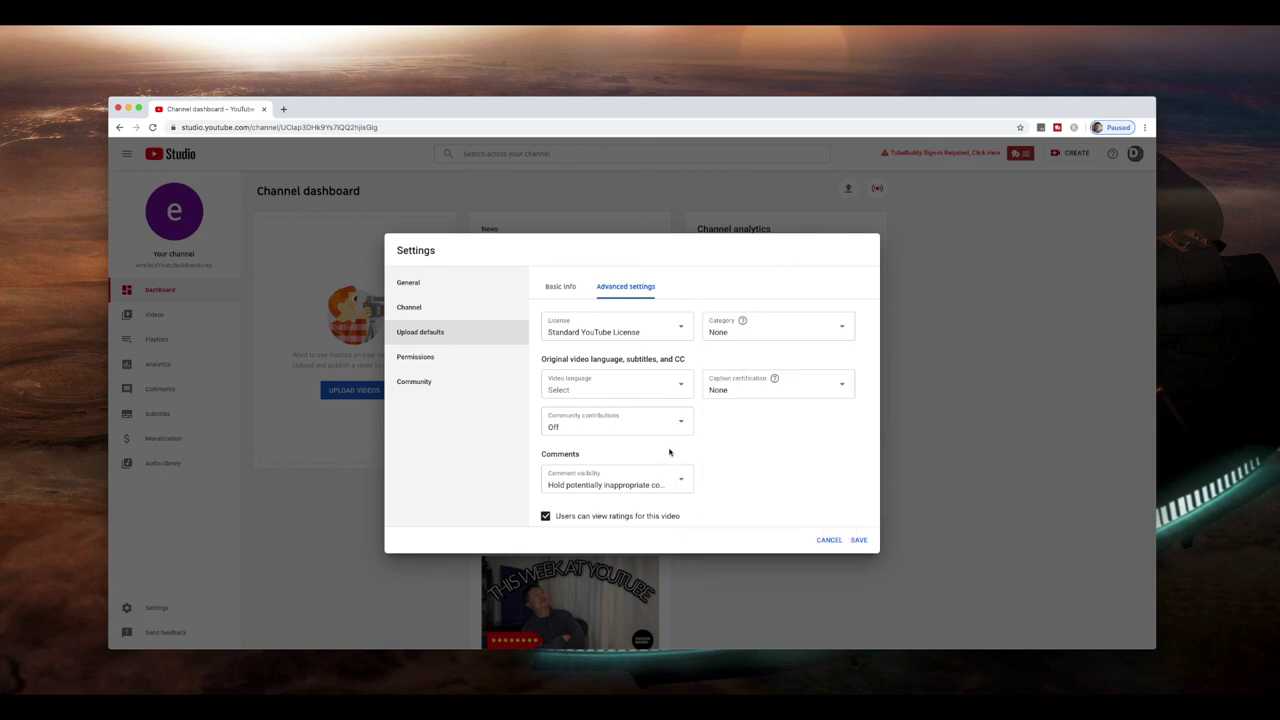
{"action": "left_click", "coordinate": [437, 359]}
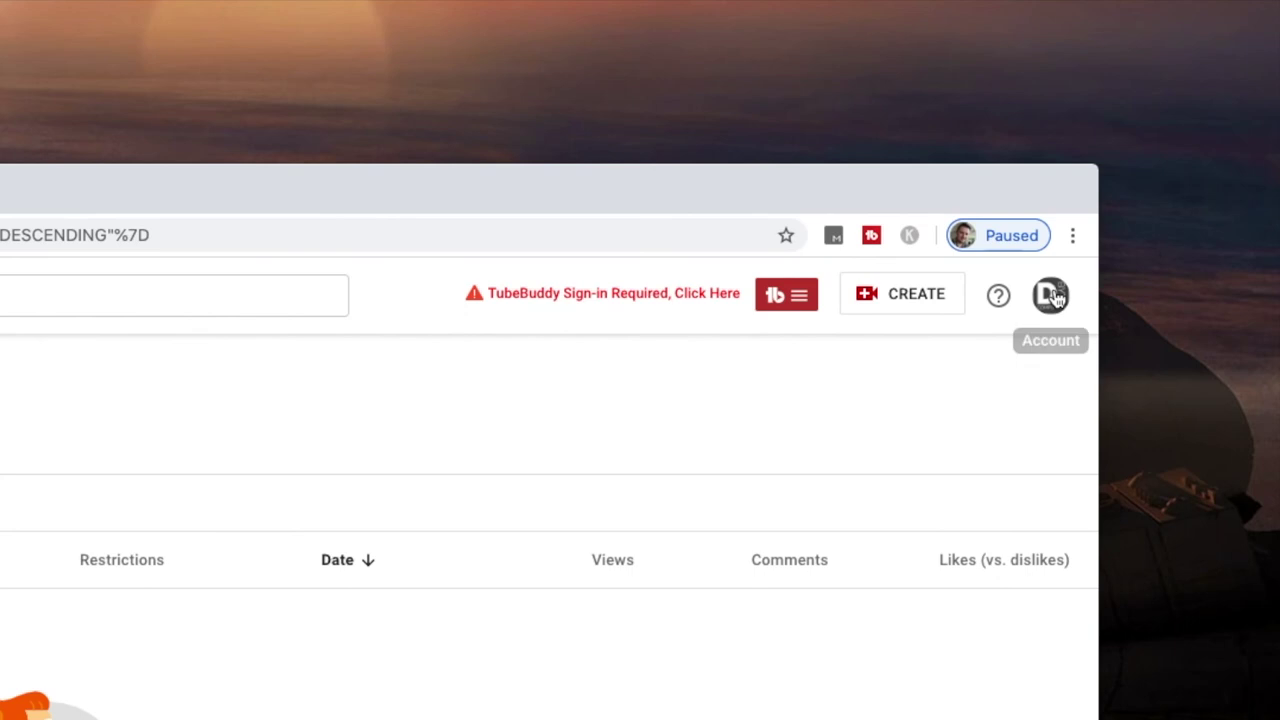
{"action": "left_click", "coordinate": [1050, 298]}
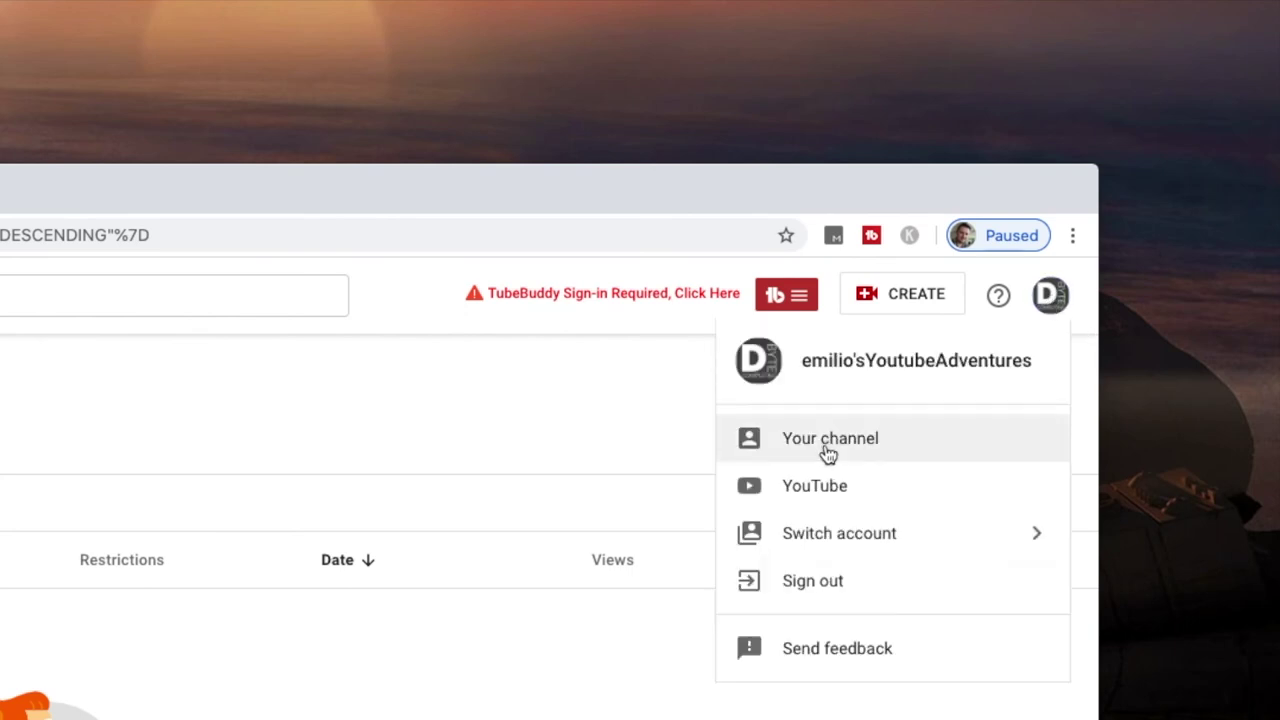
{"action": "left_click", "coordinate": [827, 453]}
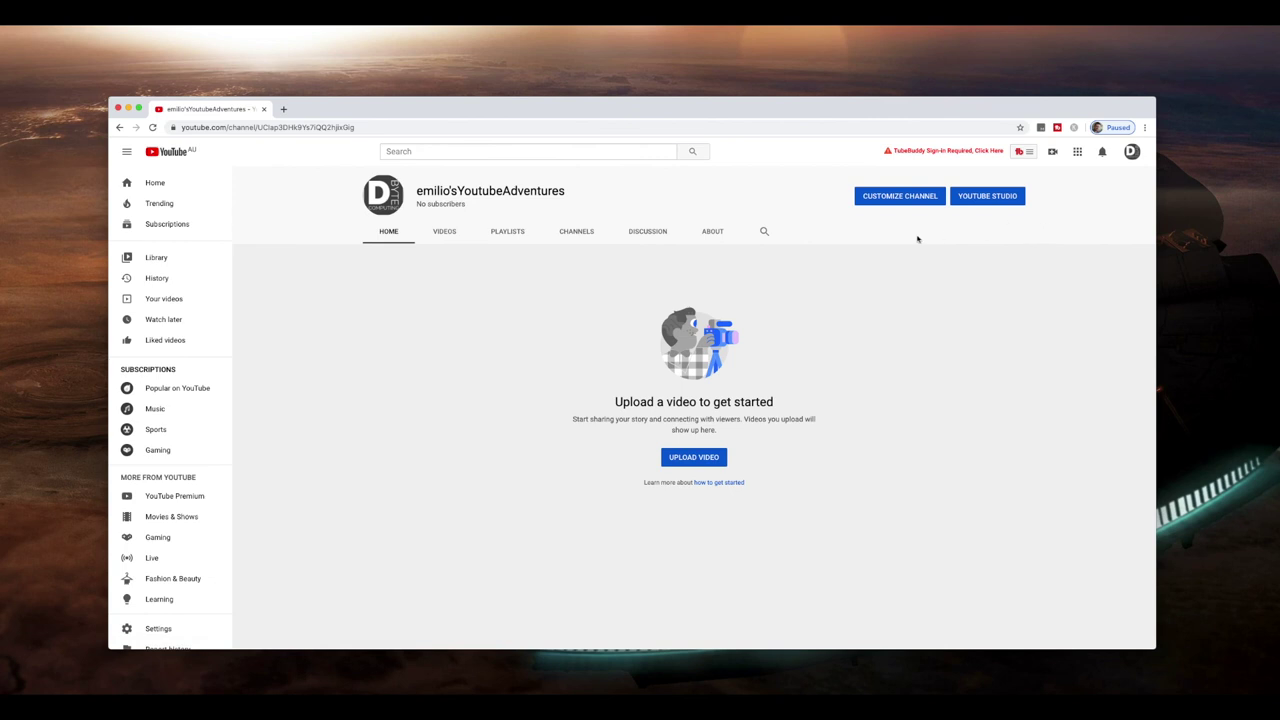
{"action": "left_click", "coordinate": [911, 200]}
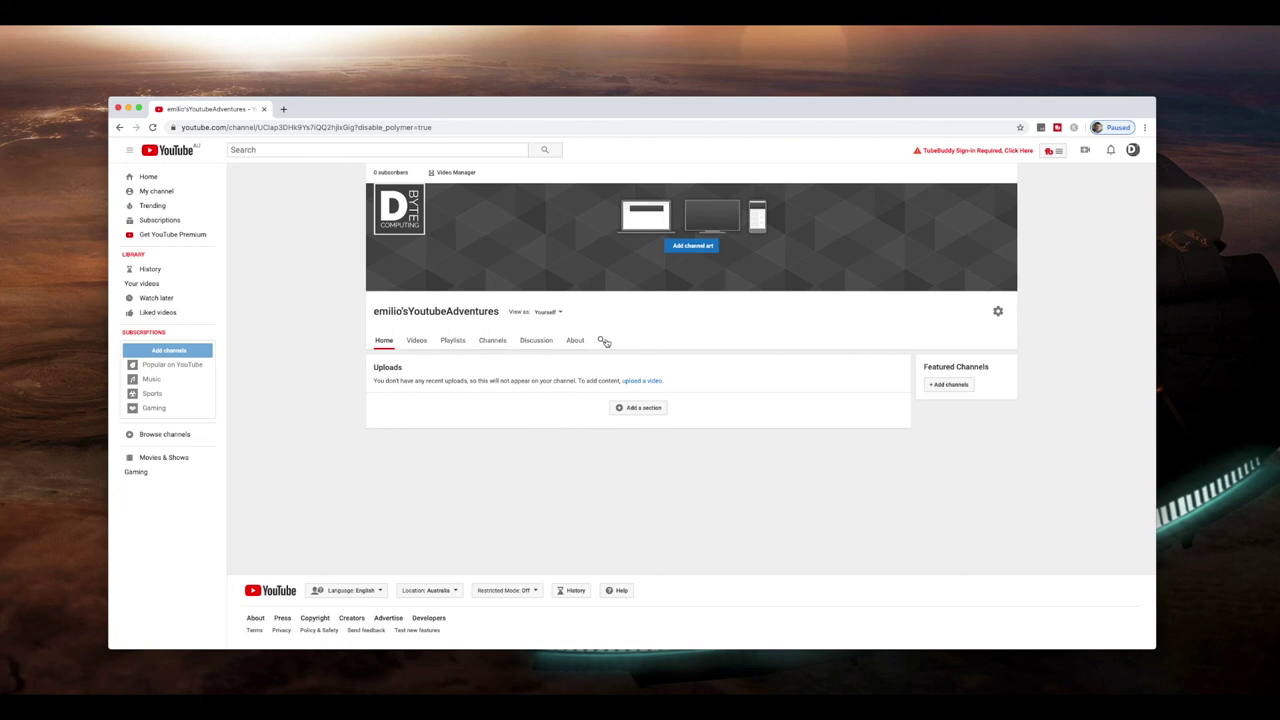
{"action": "left_click", "coordinate": [457, 173]}
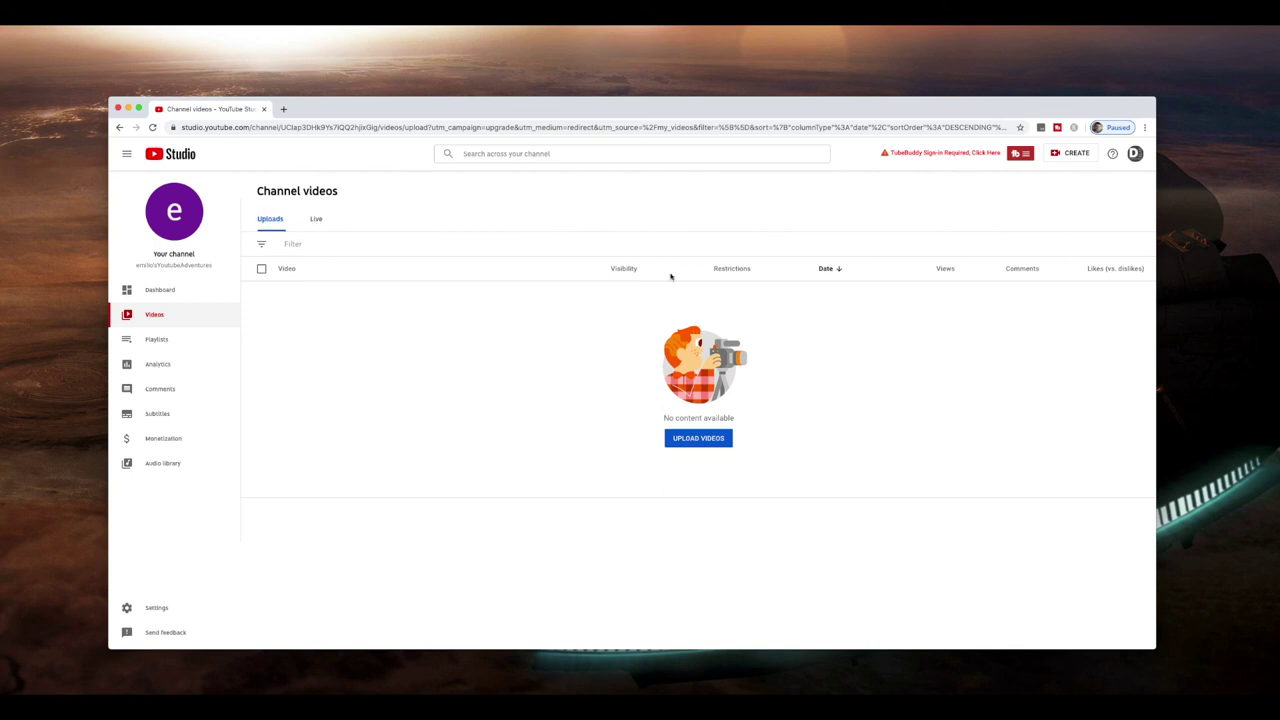
Open the account avatar menu and show the switchable identities for the signed-in Google account.
{"action": "left_click", "coordinate": [1135, 153]}
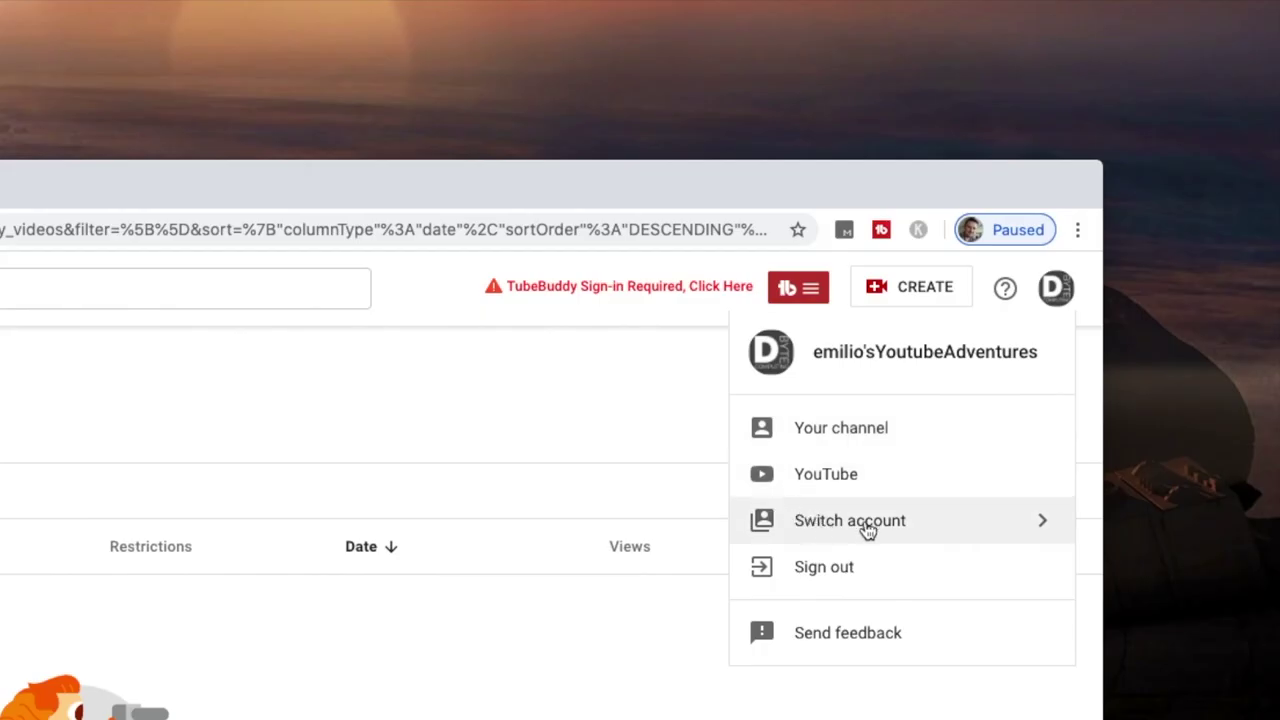
{"action": "left_click", "coordinate": [879, 528]}
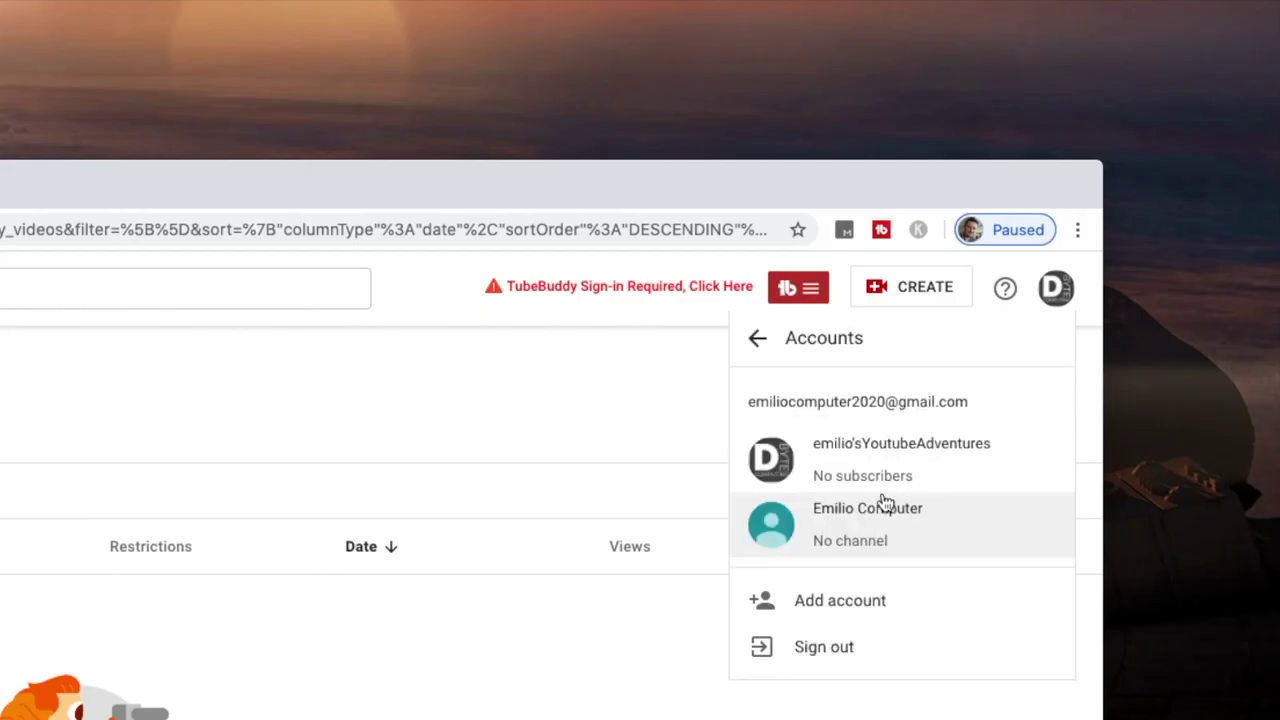